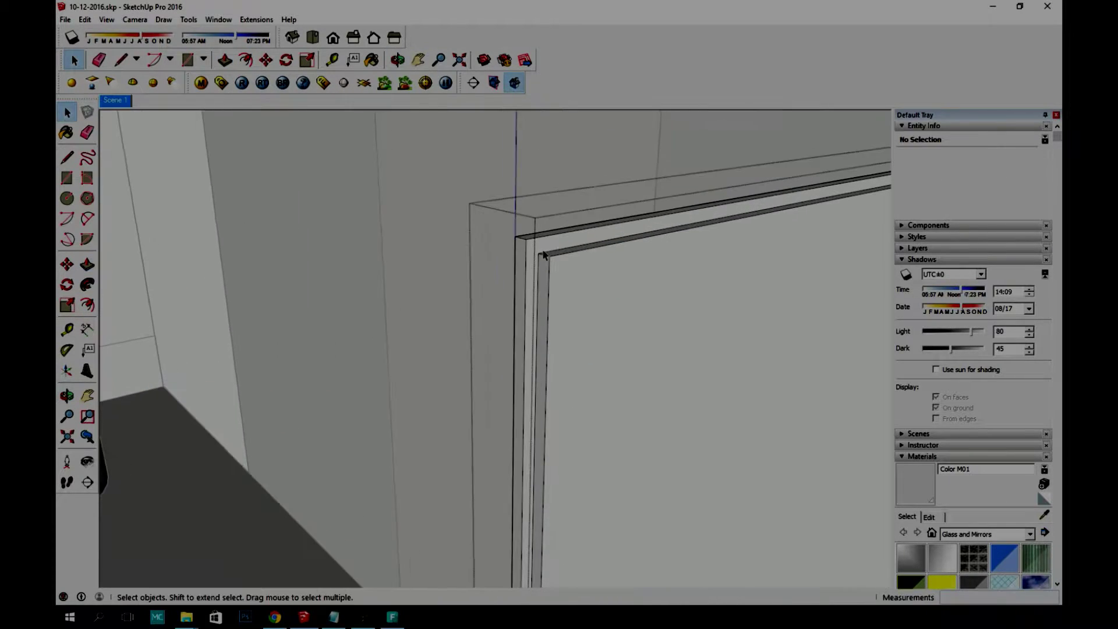
Step: Create a 'revival margres' material textured with the patterned tile image
{"action": "key", "text": "a"}
{"action": "key", "text": "p"}
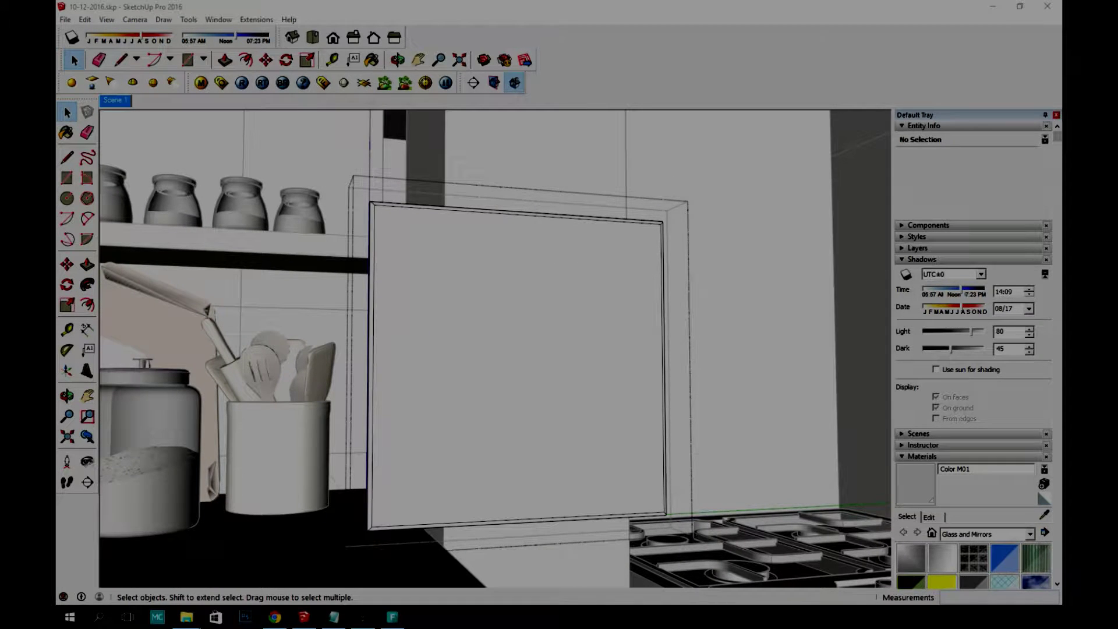
{"action": "left_click", "coordinate": [920, 126]}
{"action": "left_click", "coordinate": [920, 171]}
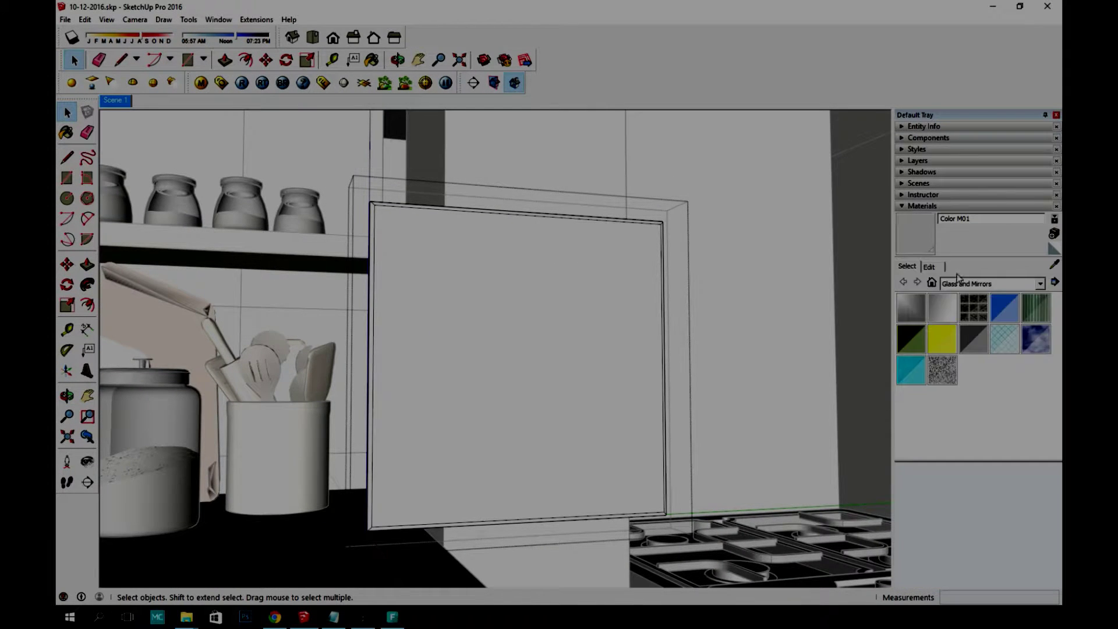
{"action": "left_click", "coordinate": [1053, 233]}
{"action": "left_click_drag", "start_coordinate": [722, 144], "coordinate": [748, 164]}
{"action": "double_click", "coordinate": [734, 174]}
{"action": "type", "text": "revival margres"}
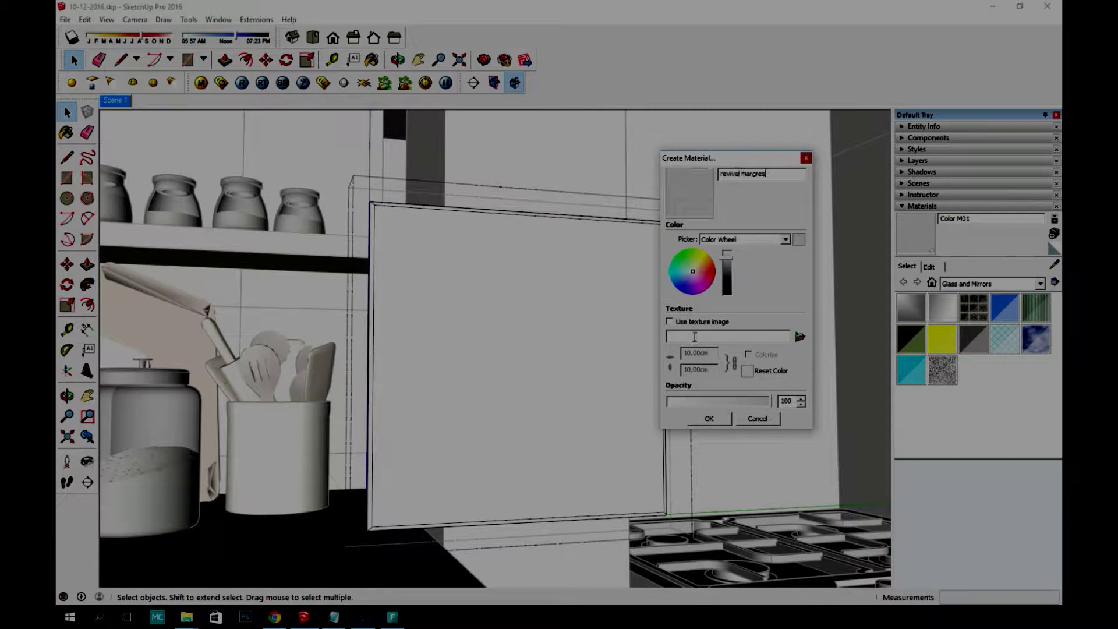
{"action": "left_click", "coordinate": [800, 336]}
{"action": "double_click", "coordinate": [756, 276]}
{"action": "left_click", "coordinate": [708, 419]}
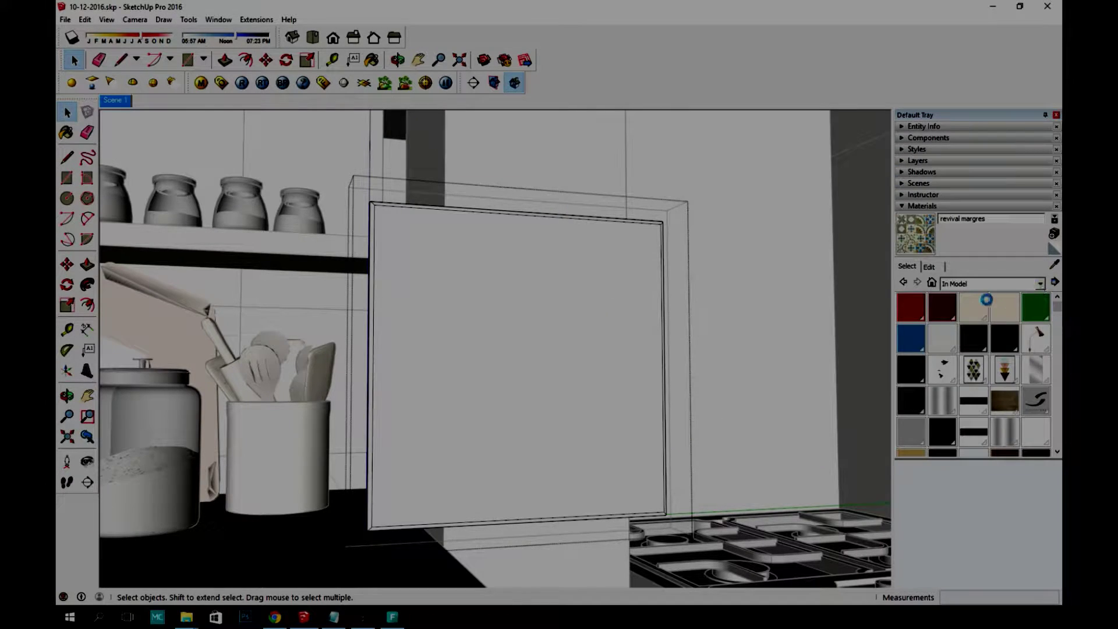
Step: Paint the blank panel with the revival margres texture and open the View menu
{"action": "left_click", "coordinate": [530, 294]}
{"action": "middle_click_drag", "start_coordinate": [524, 349], "coordinate": [431, 408]}
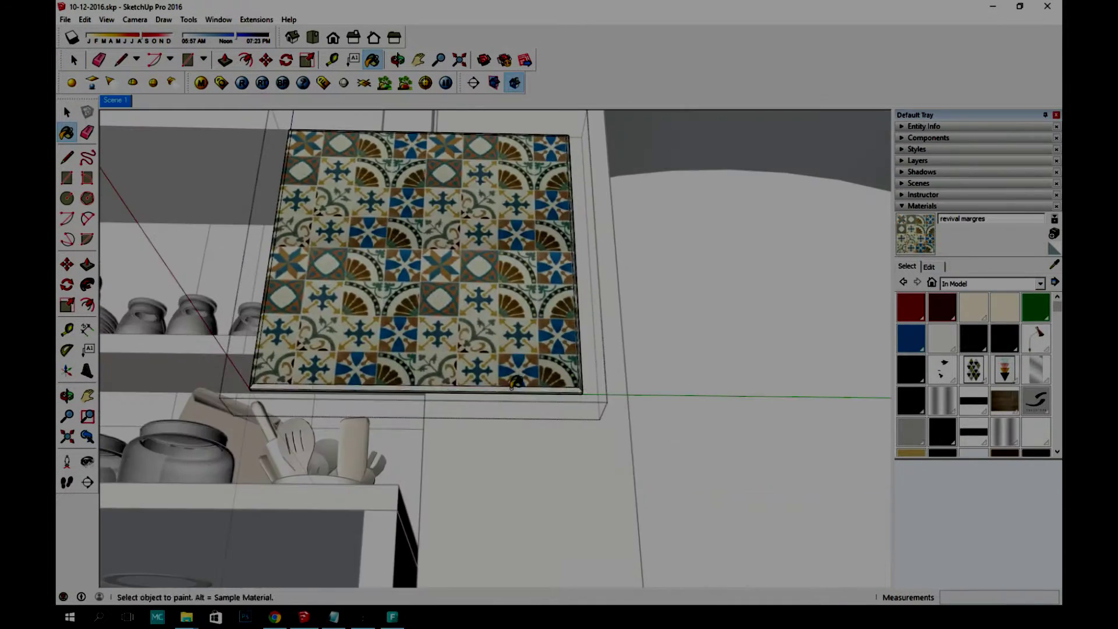
{"action": "key", "text": "space"}
{"action": "left_click", "coordinate": [751, 279]}
{"action": "middle_click_drag", "start_coordinate": [641, 350], "coordinate": [698, 256]}
{"action": "left_click", "coordinate": [106, 19]}
{"action": "mouse_move", "coordinate": [178, 165]}
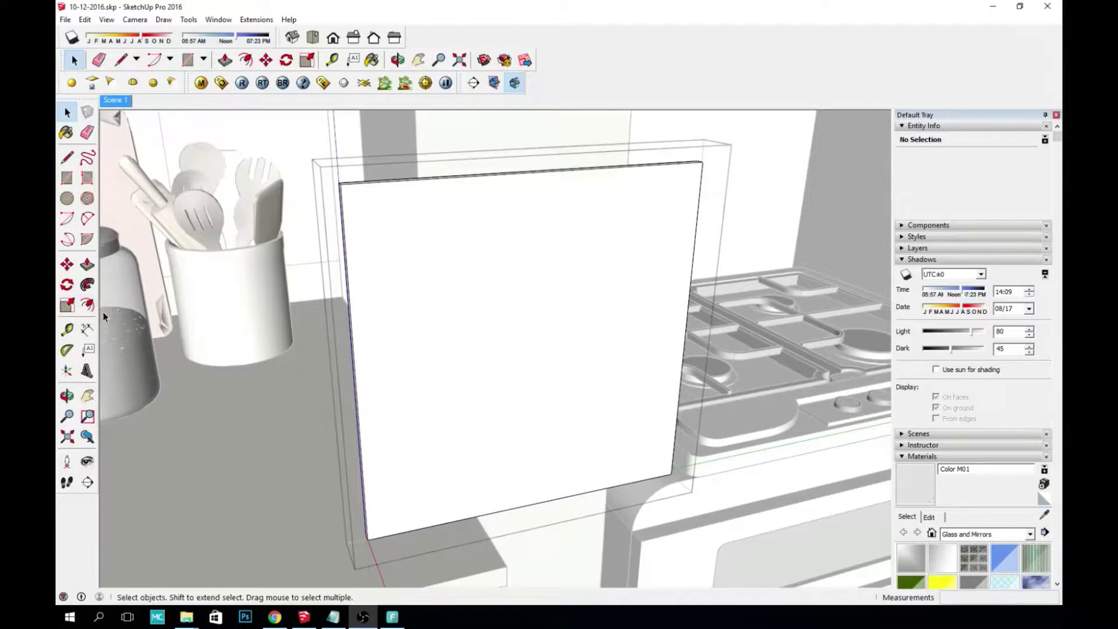
Step: Offset the panel face inward by 0,25 and push the thin rim in by 0,25
{"action": "left_click", "coordinate": [88, 305]}
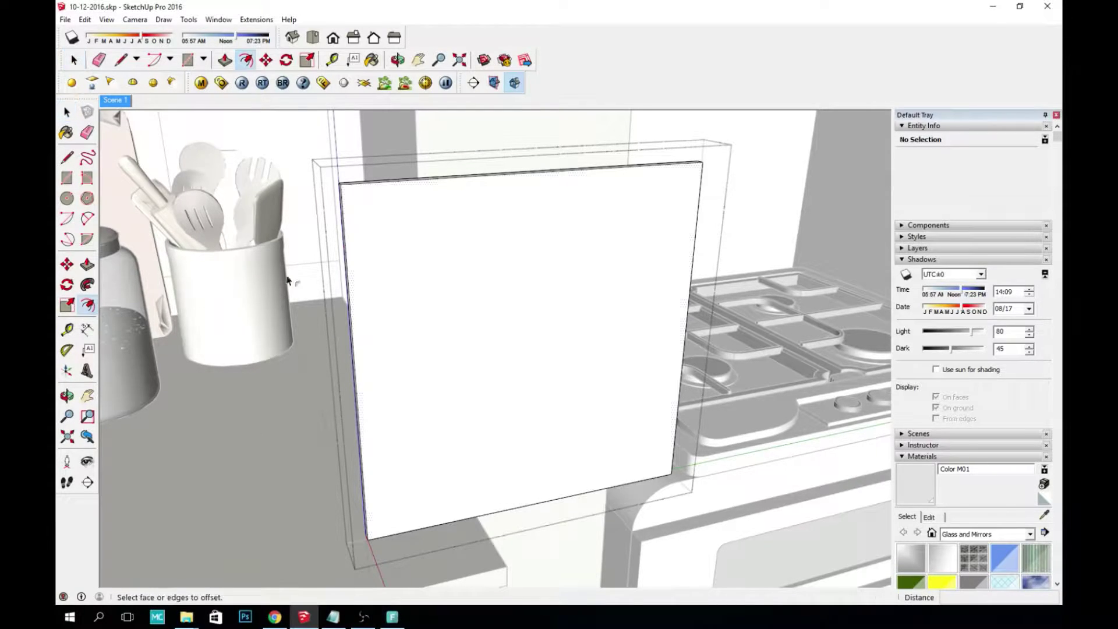
{"action": "left_click", "coordinate": [424, 197]}
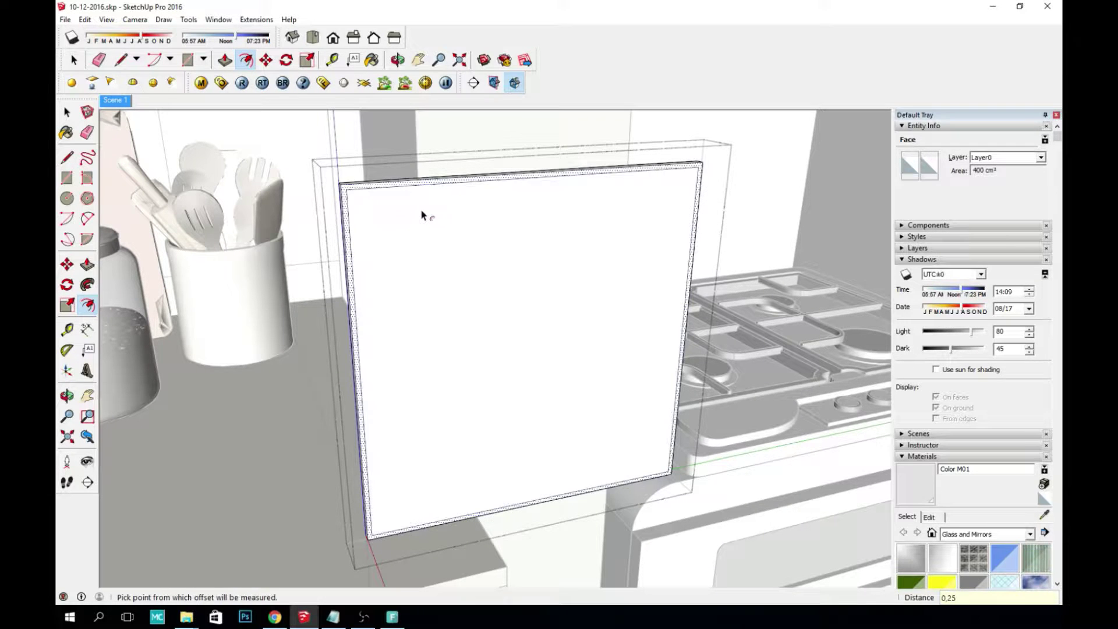
{"action": "key", "text": "Return"}
{"action": "left_click", "coordinate": [88, 265]}
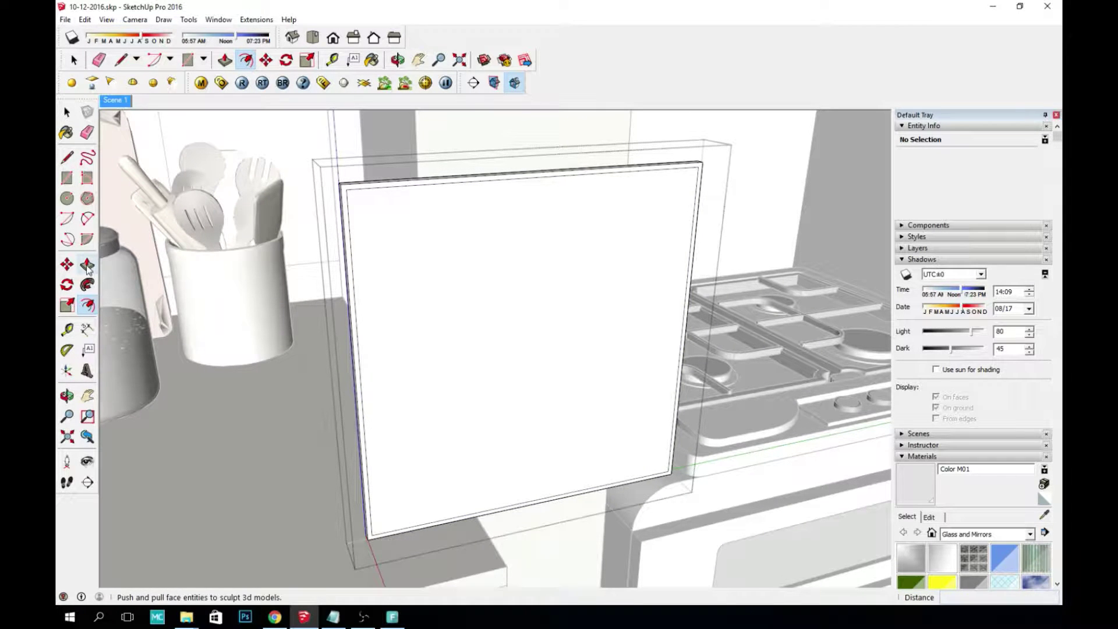
{"action": "left_click", "coordinate": [341, 192]}
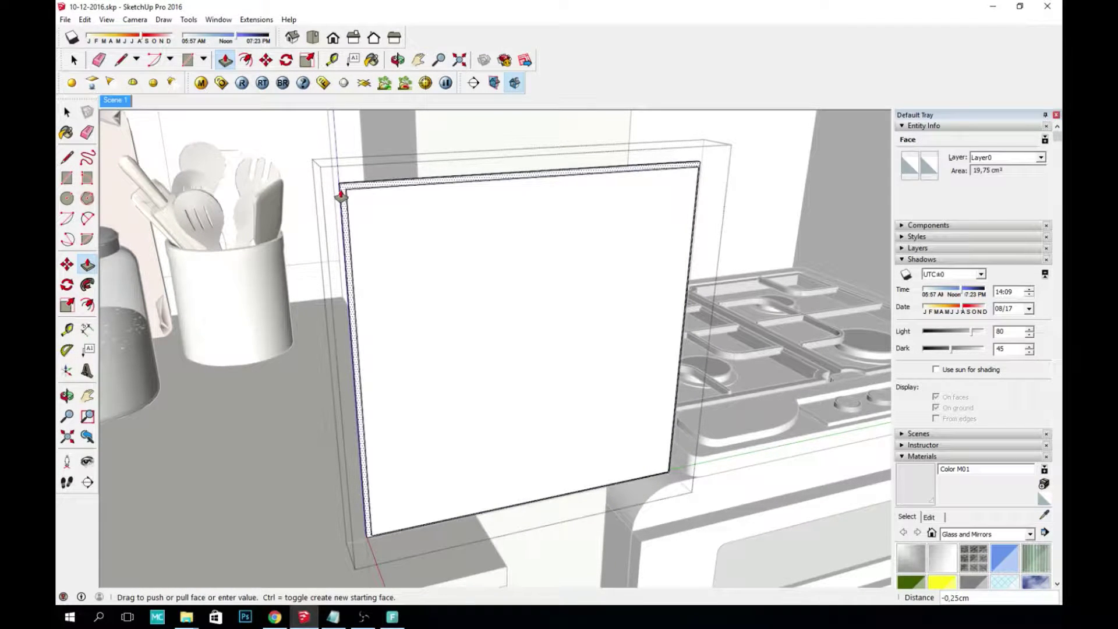
{"action": "key", "text": "Return"}
{"action": "middle_click_drag", "start_coordinate": [235, 225], "coordinate": [376, 209]}
{"action": "key", "text": "p"}
{"action": "scroll", "coordinate": [599, 190], "scroll_direction": "up", "scroll_amount": 10}
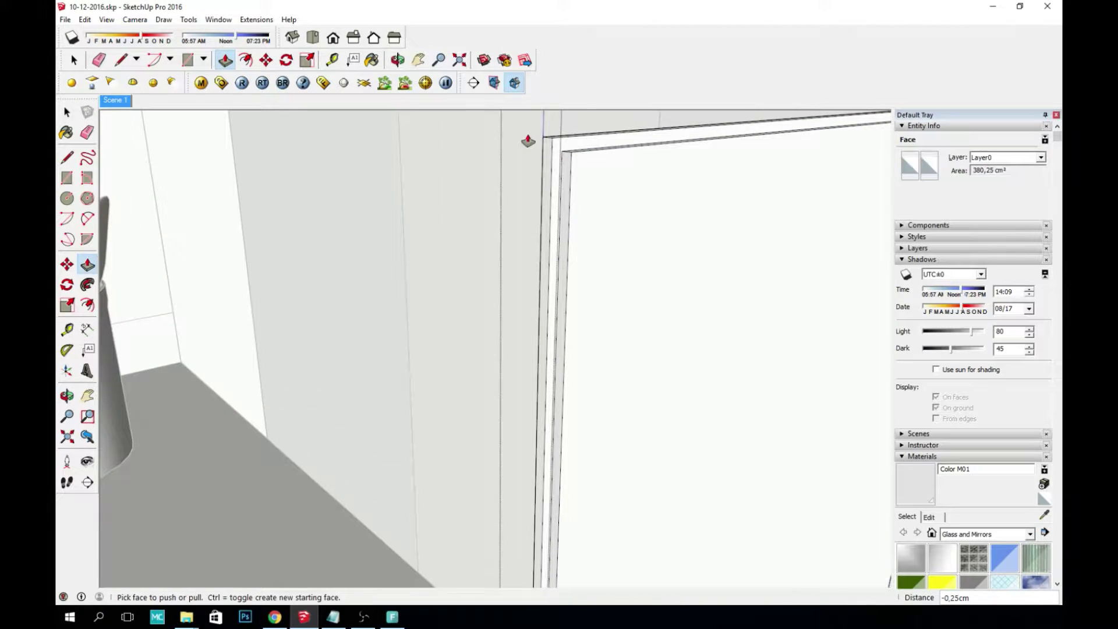
{"action": "key", "text": "space"}
Step: Draw a short 0.25 cm guide line at the rim's top-left corner
{"action": "left_click", "coordinate": [527, 138]}
{"action": "middle_click_drag", "start_coordinate": [522, 134], "coordinate": [518, 185]}
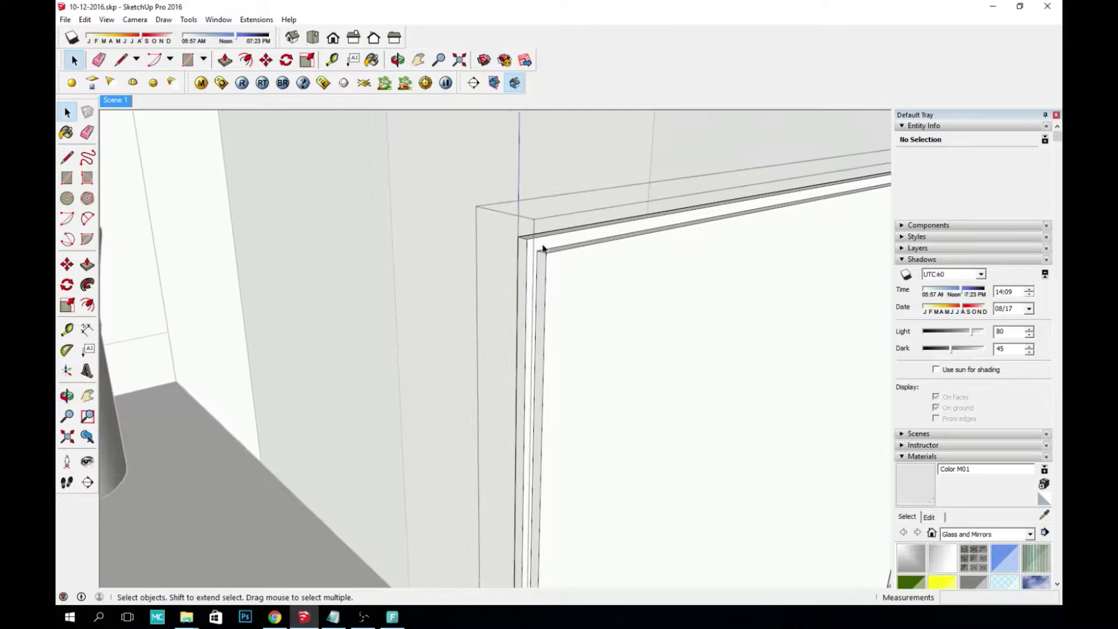
{"action": "scroll", "coordinate": [542, 251], "scroll_direction": "up", "scroll_amount": 2}
{"action": "scroll", "coordinate": [543, 253], "scroll_direction": "down", "scroll_amount": 3}
{"action": "scroll", "coordinate": [545, 252], "scroll_direction": "up", "scroll_amount": 2}
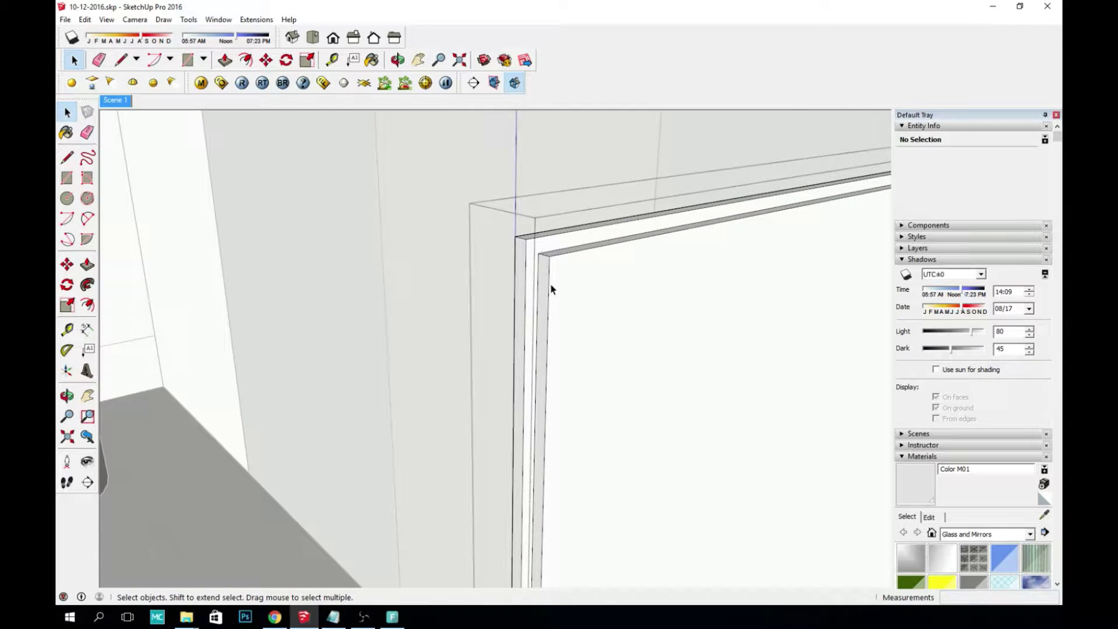
{"action": "key", "text": "l"}
{"action": "left_click", "coordinate": [538, 254]}
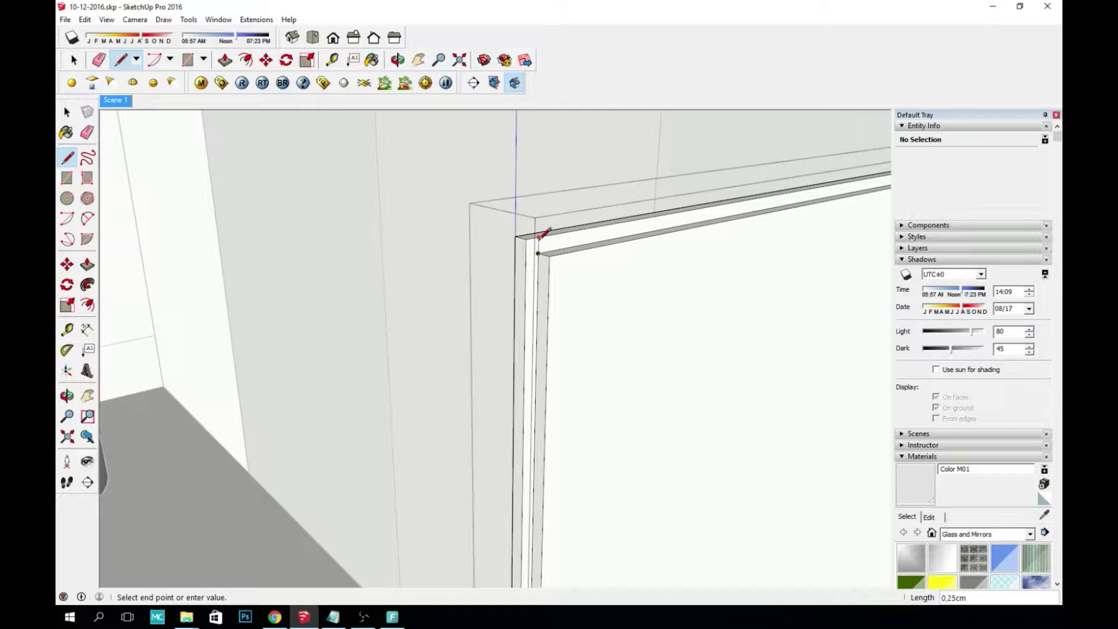
{"action": "left_click", "coordinate": [539, 237]}
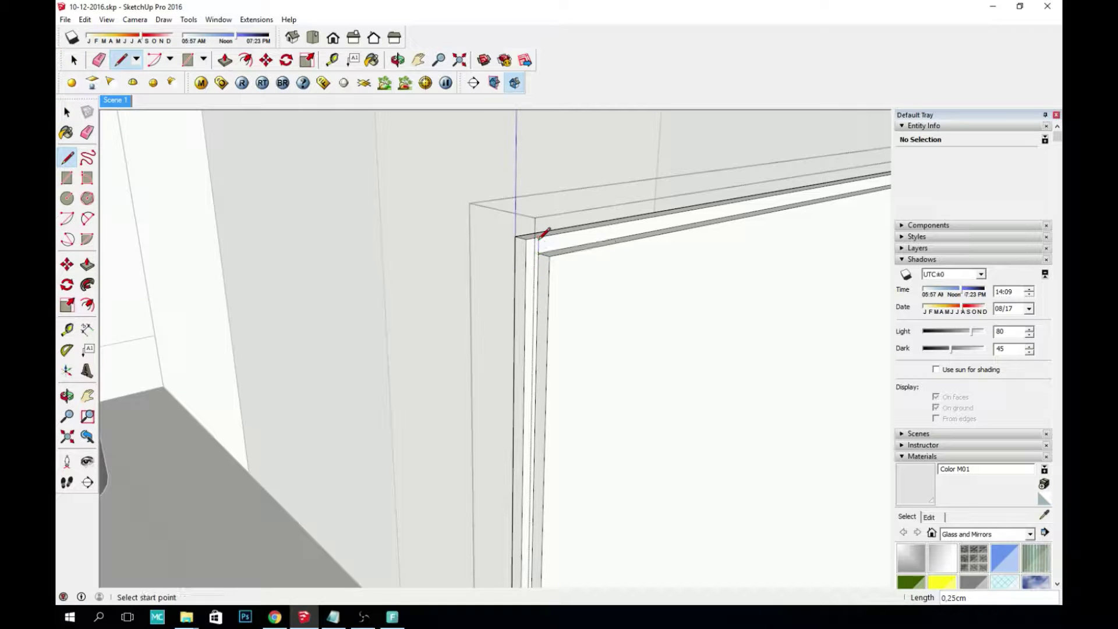
Step: Draw a 90° arc centred on the rim corner to round the profile
{"action": "left_click", "coordinate": [67, 219]}
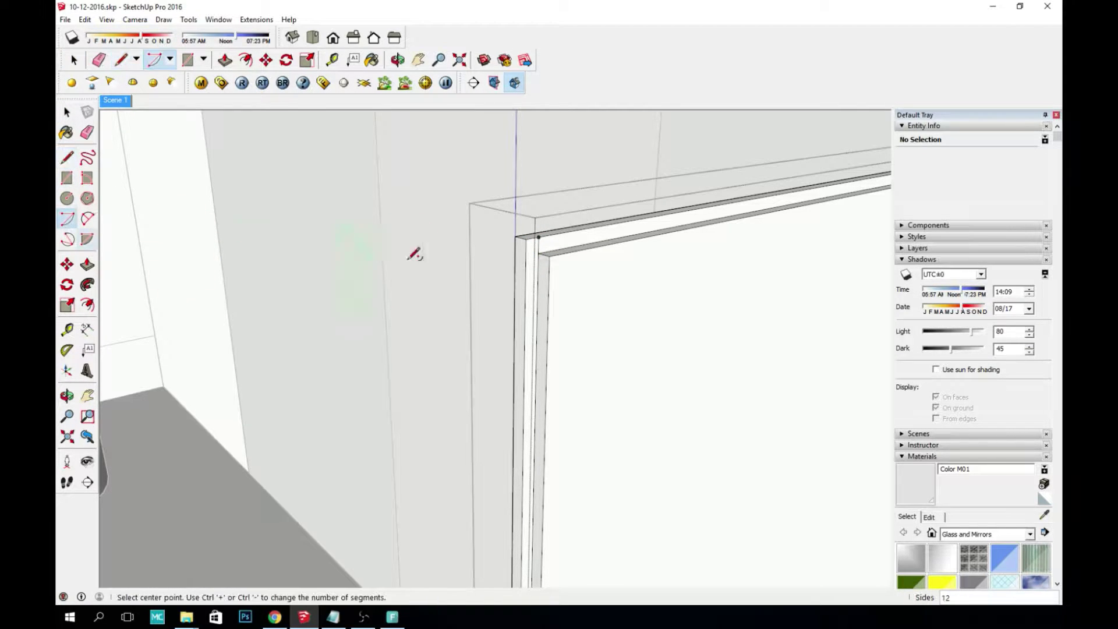
{"action": "left_click", "coordinate": [539, 253]}
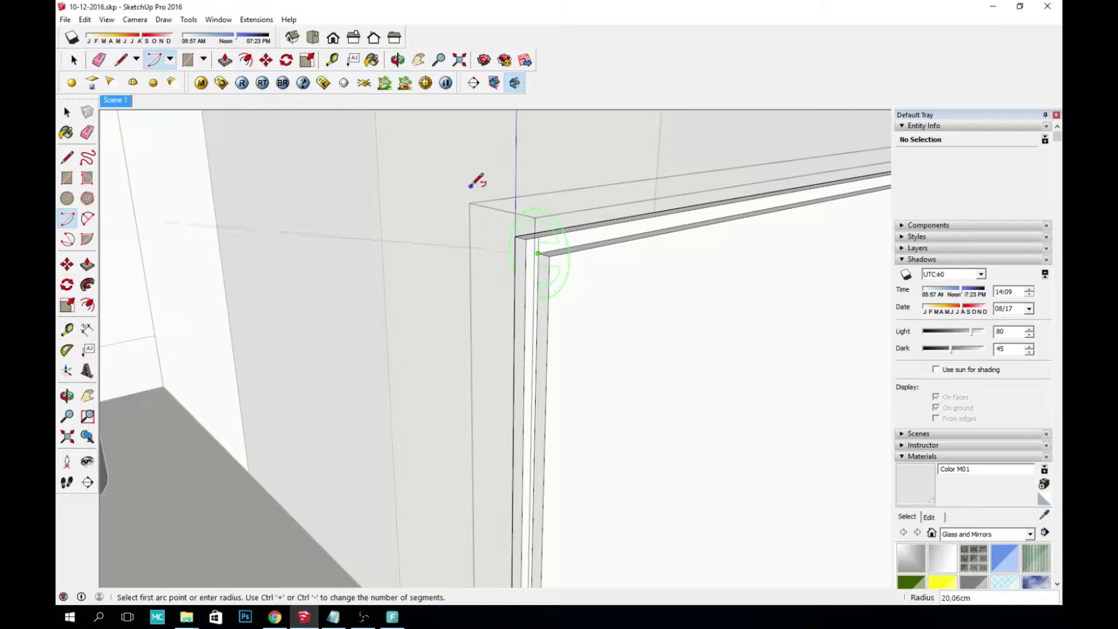
{"action": "left_click", "coordinate": [539, 237]}
{"action": "left_click", "coordinate": [552, 249]}
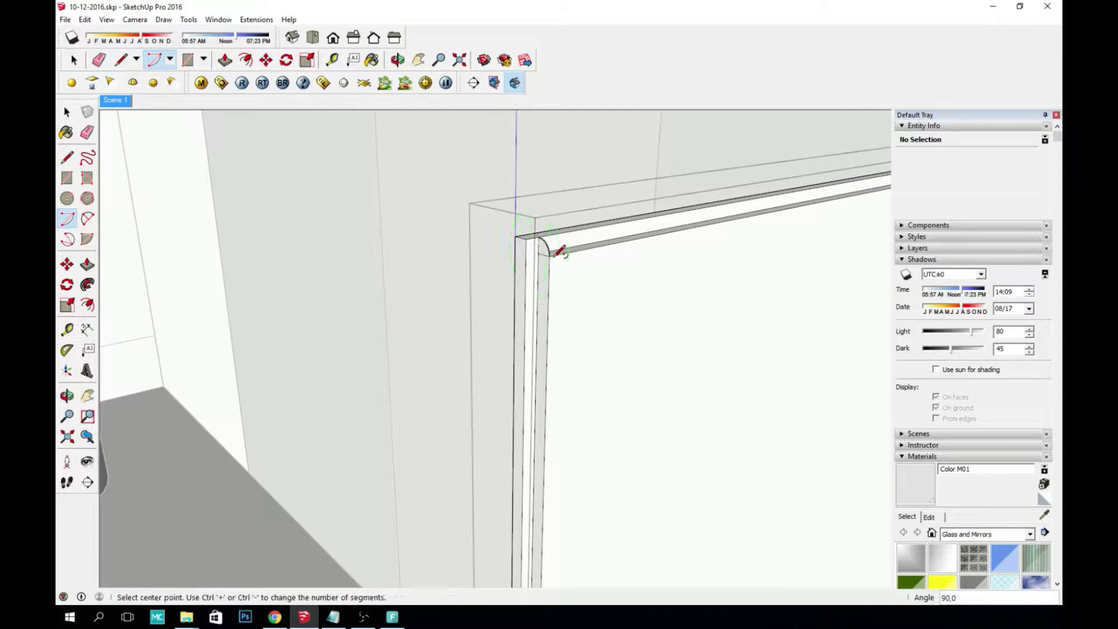
Step: Sweep the rounded profile along the tile's top edge with Follow Me
{"action": "left_click", "coordinate": [88, 285]}
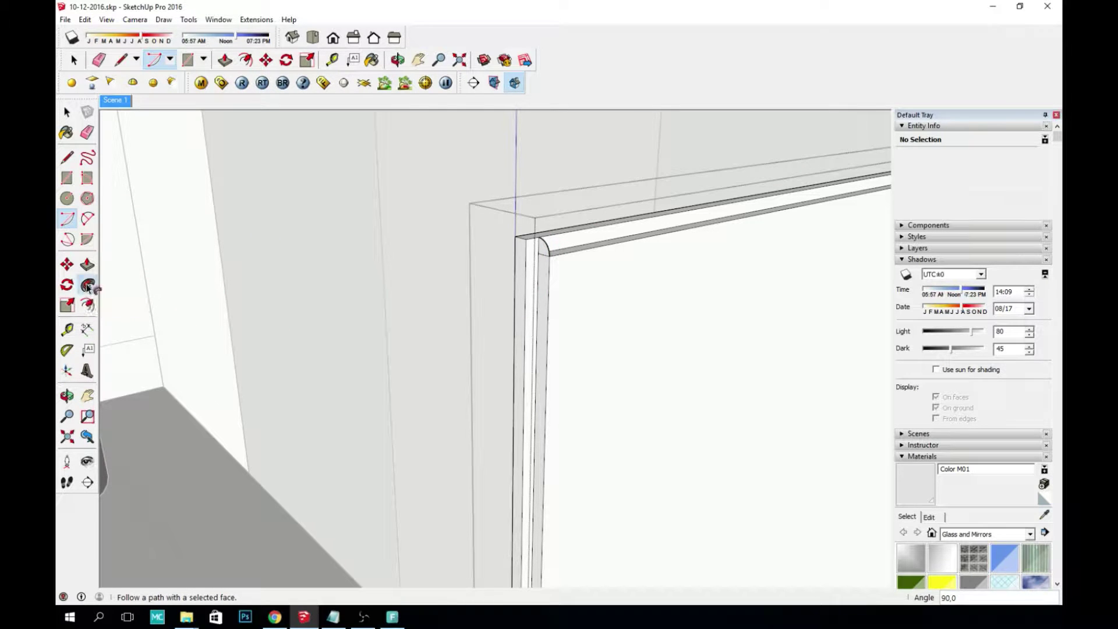
{"action": "left_click_drag", "start_coordinate": [548, 249], "coordinate": [658, 237]}
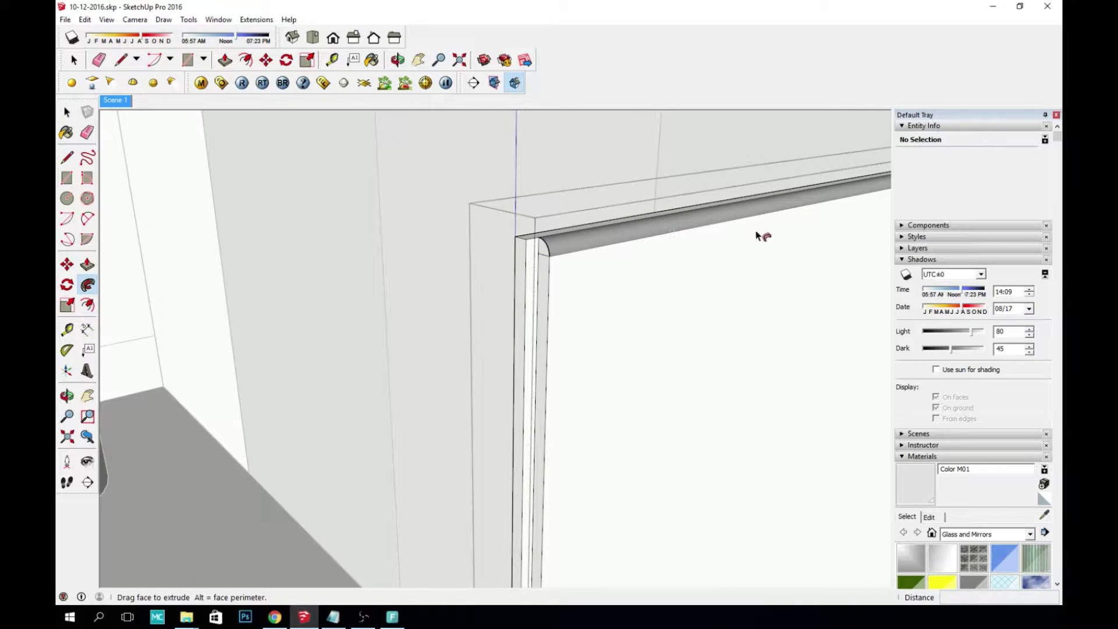
{"action": "middle_click_drag", "start_coordinate": [806, 227], "coordinate": [652, 244]}
{"action": "middle_click_drag", "start_coordinate": [527, 277], "coordinate": [594, 264]}
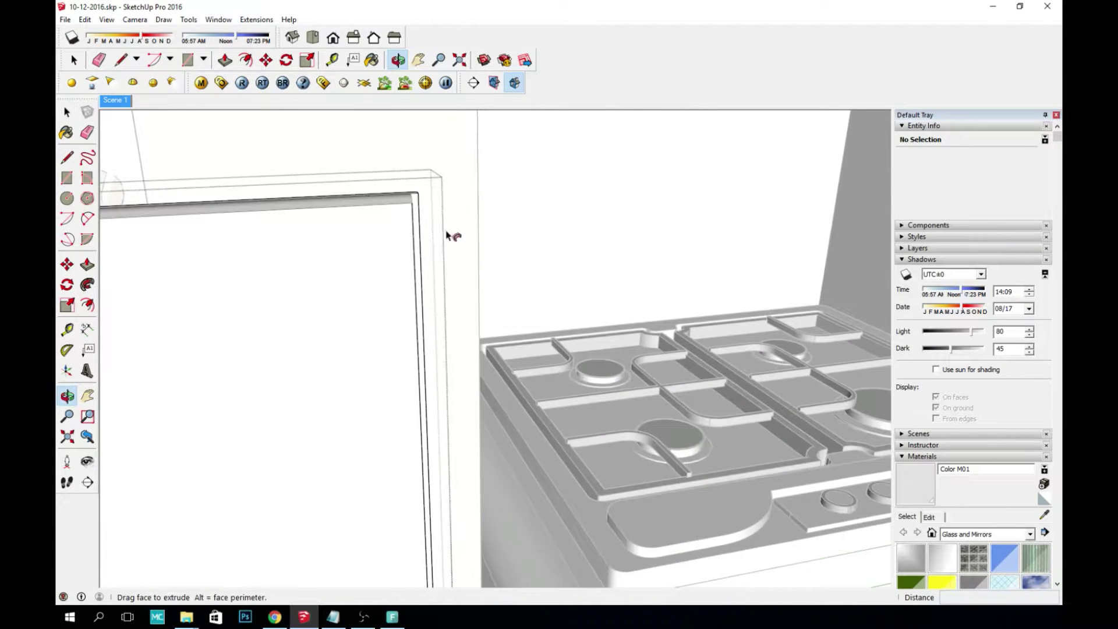
{"action": "middle_click_drag", "start_coordinate": [420, 216], "coordinate": [342, 254]}
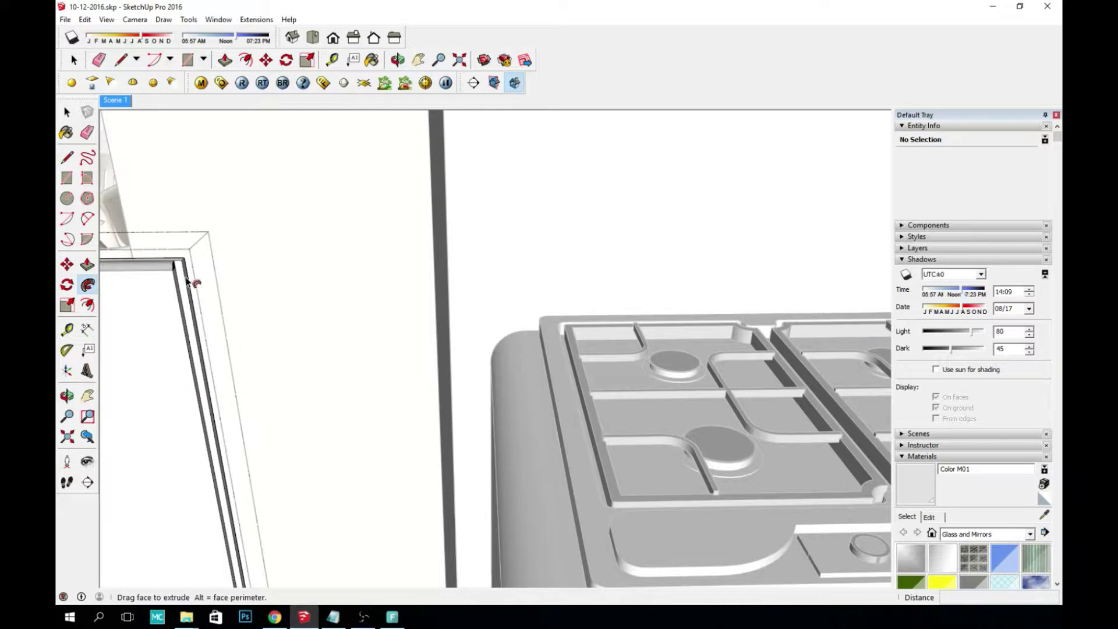
{"action": "middle_click_drag", "start_coordinate": [193, 356], "coordinate": [355, 358]}
{"action": "middle_click_drag", "start_coordinate": [364, 473], "coordinate": [609, 180]}
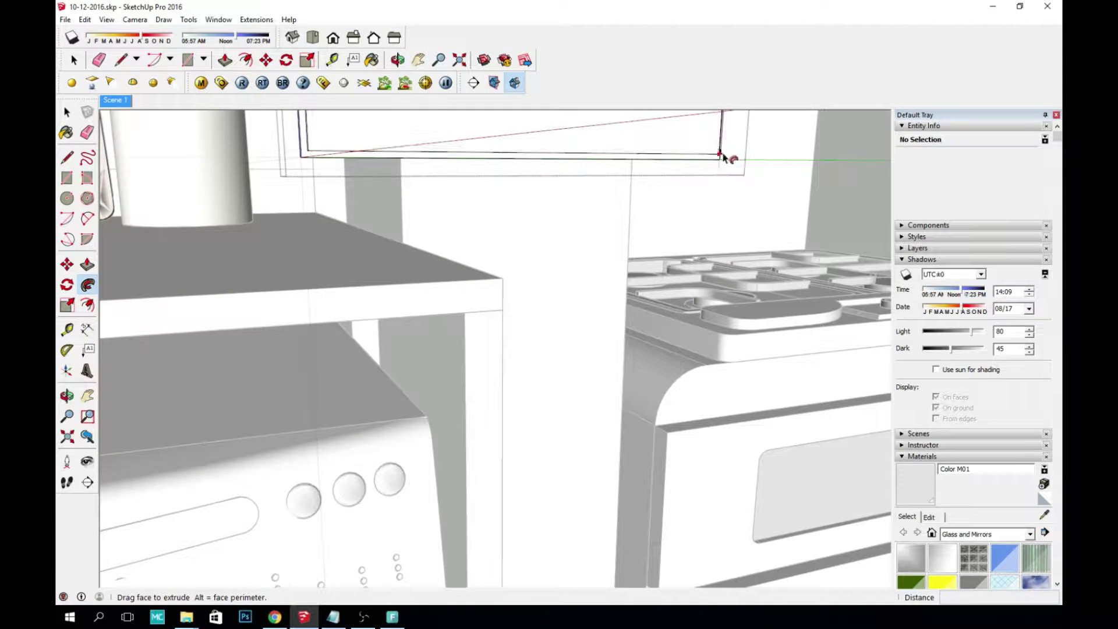
{"action": "middle_click_drag", "start_coordinate": [723, 155], "coordinate": [579, 217]}
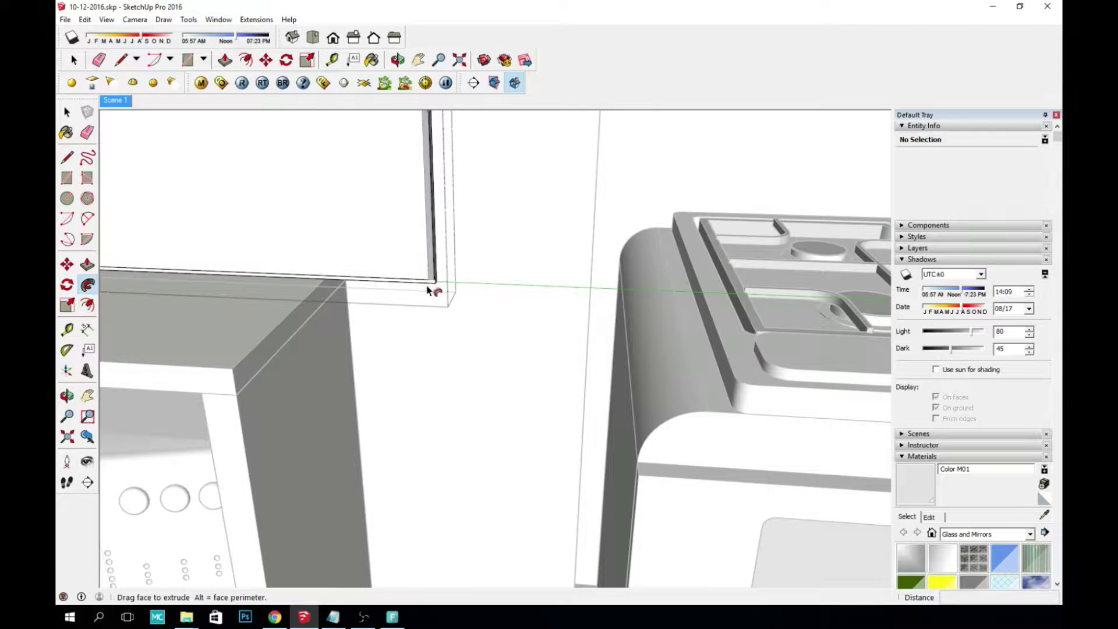
{"action": "scroll", "coordinate": [431, 291], "scroll_direction": "up", "scroll_amount": 5}
{"action": "middle_click_drag", "start_coordinate": [446, 262], "coordinate": [414, 268]}
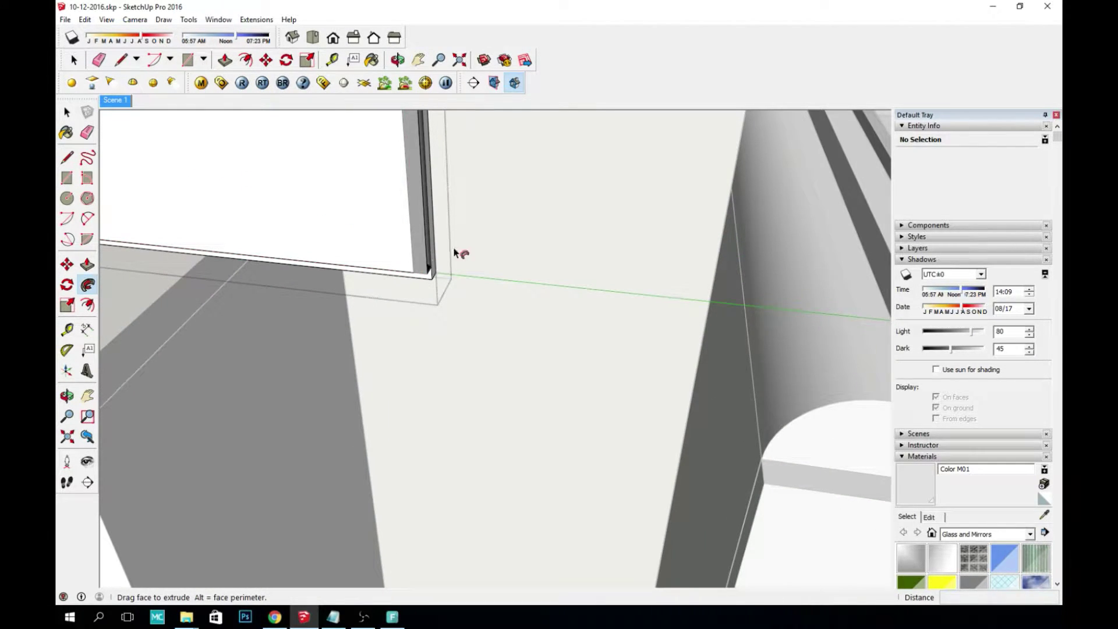
Step: Sweep the profile from the frame corner down to the bottom rail, undoing the left-edge wrap
{"action": "left_click", "coordinate": [418, 269]}
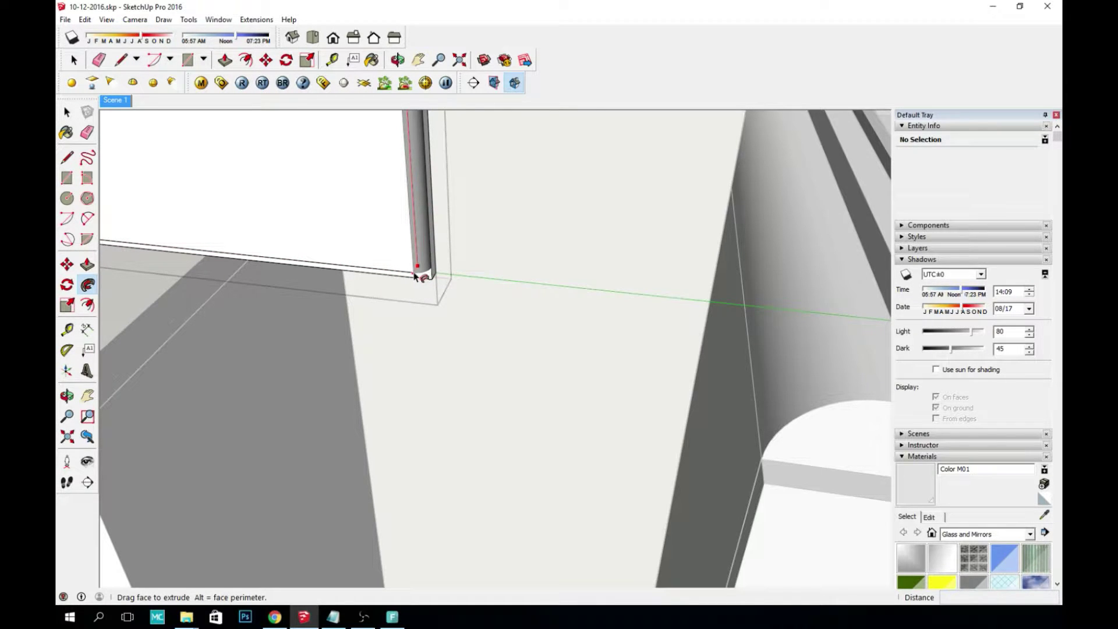
{"action": "middle_click_drag", "start_coordinate": [416, 278], "coordinate": [449, 256]}
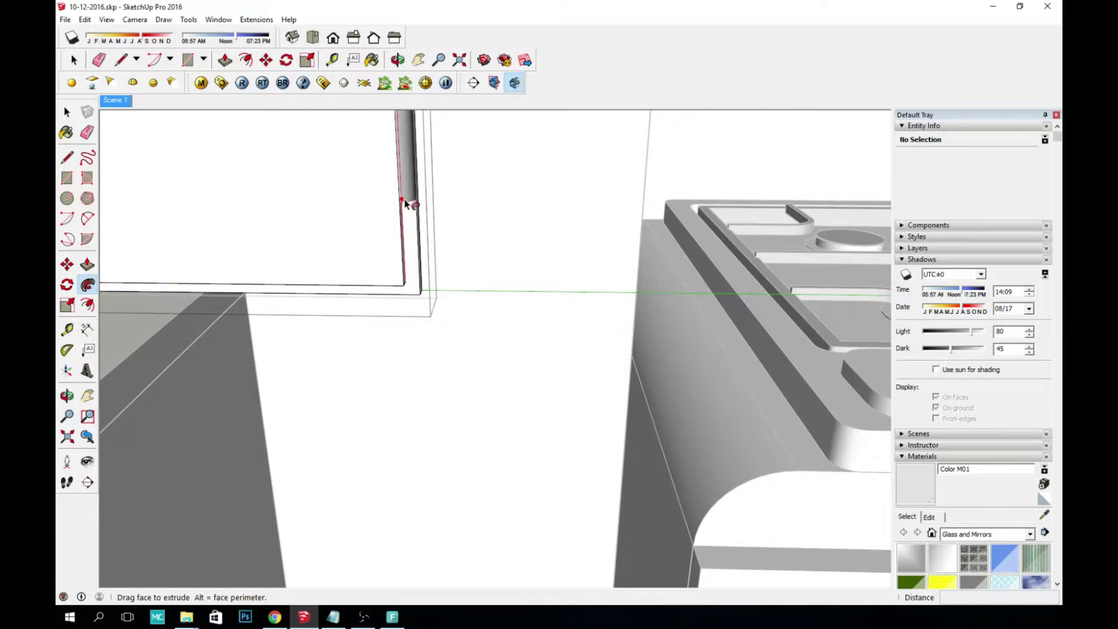
{"action": "middle_click_drag", "start_coordinate": [407, 205], "coordinate": [494, 350]}
{"action": "middle_click_drag", "start_coordinate": [525, 285], "coordinate": [516, 139]}
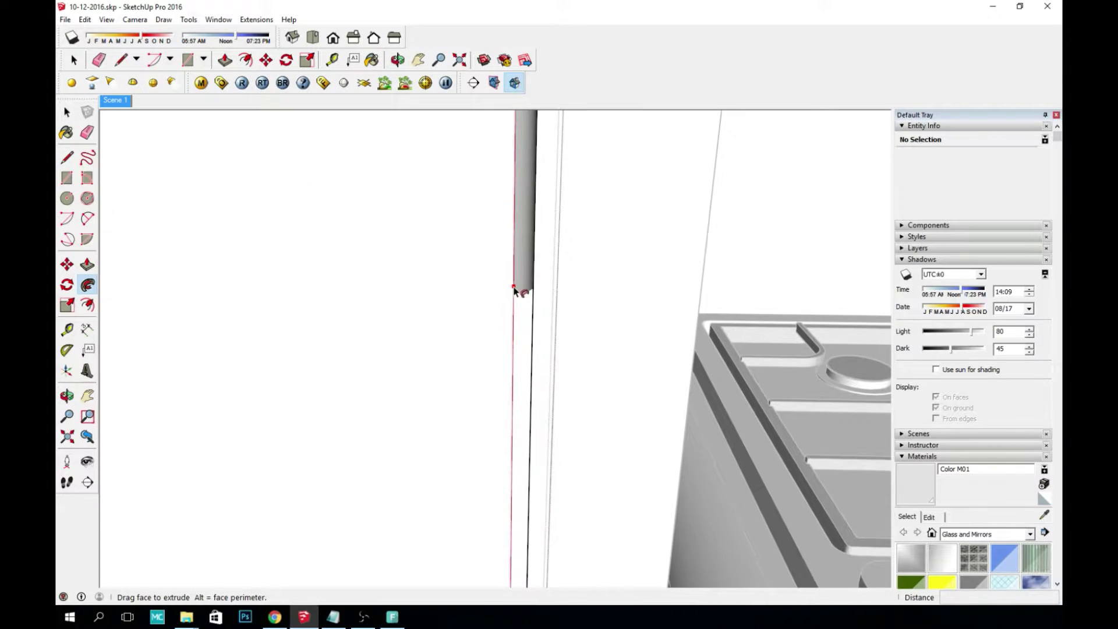
{"action": "middle_click_drag", "start_coordinate": [502, 208], "coordinate": [512, 382]}
{"action": "scroll", "coordinate": [515, 370], "scroll_direction": "down", "scroll_amount": 4}
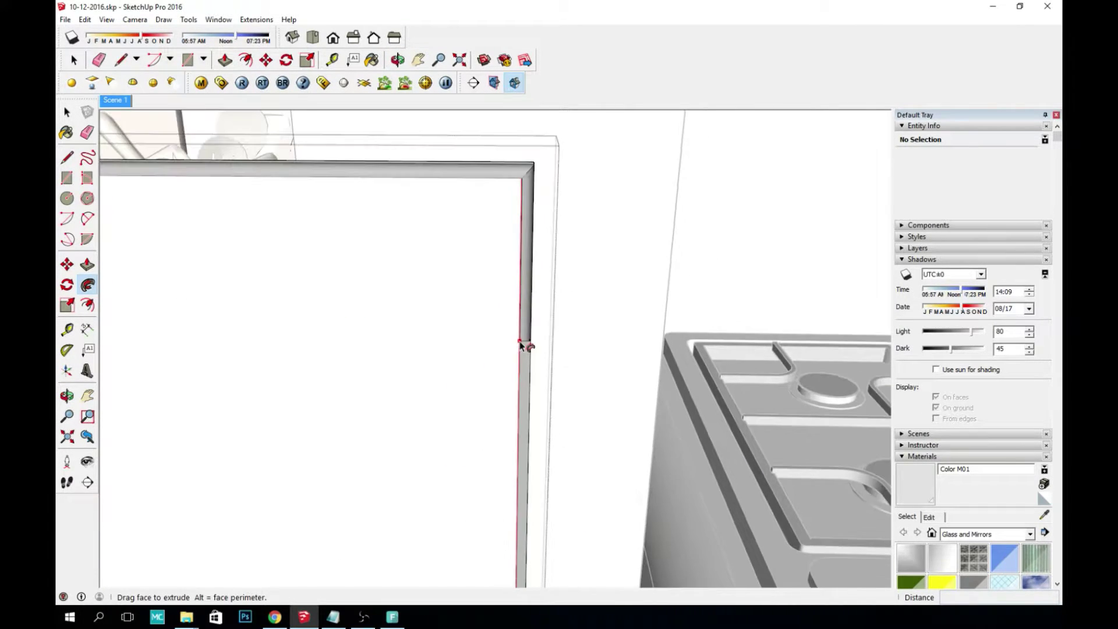
{"action": "middle_click_drag", "start_coordinate": [515, 506], "coordinate": [542, 142]}
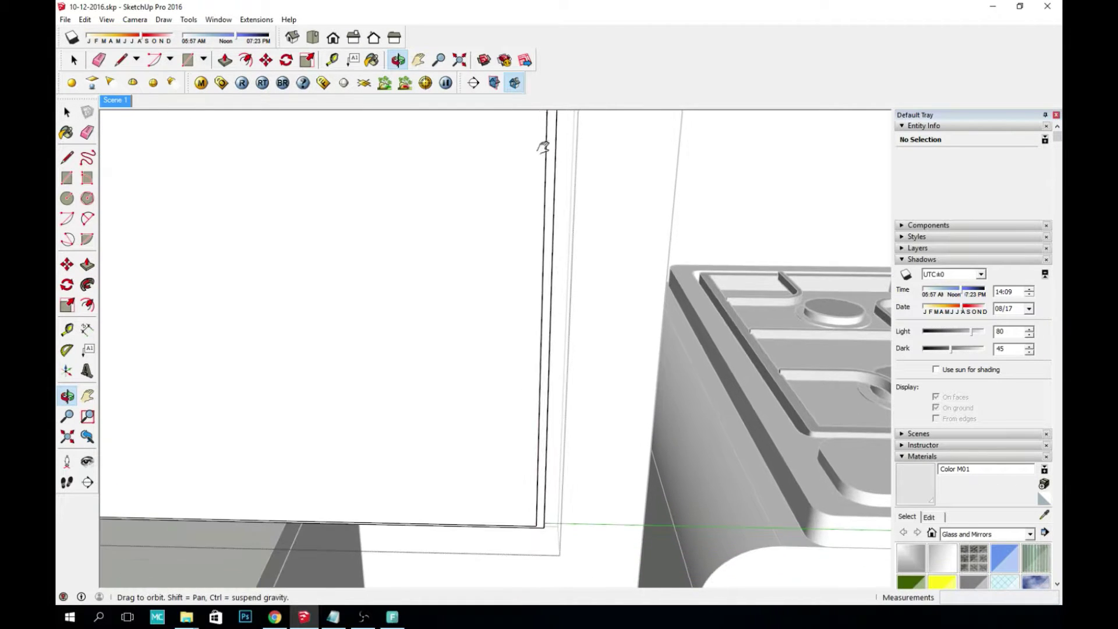
{"action": "middle_click_drag", "start_coordinate": [536, 534], "coordinate": [574, 371]}
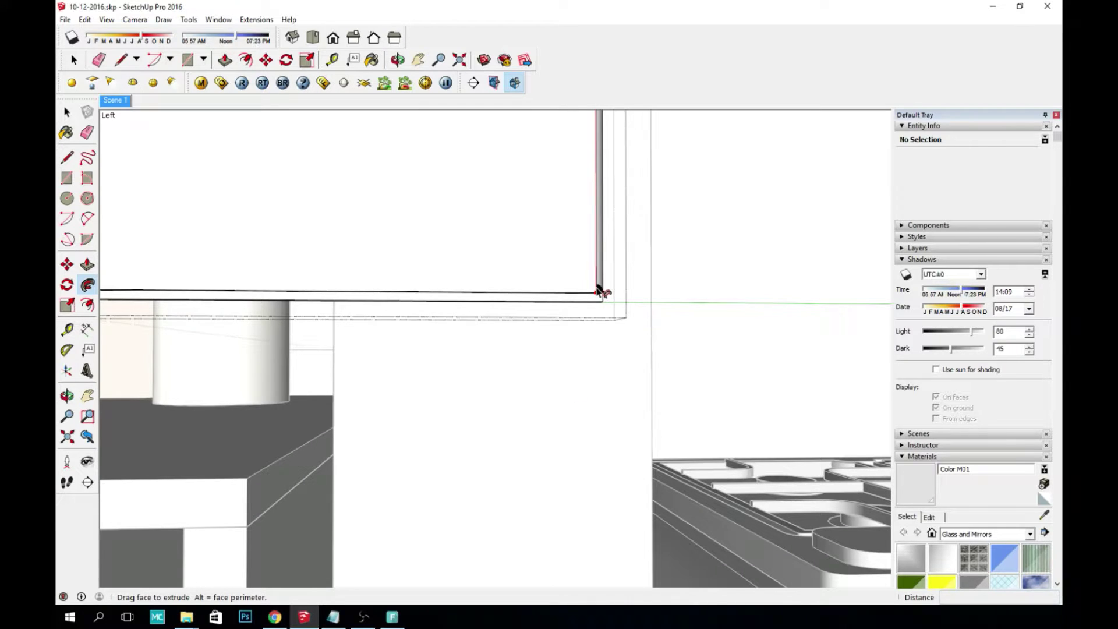
{"action": "left_click", "coordinate": [553, 302]}
{"action": "middle_click_drag", "start_coordinate": [476, 302], "coordinate": [548, 343]}
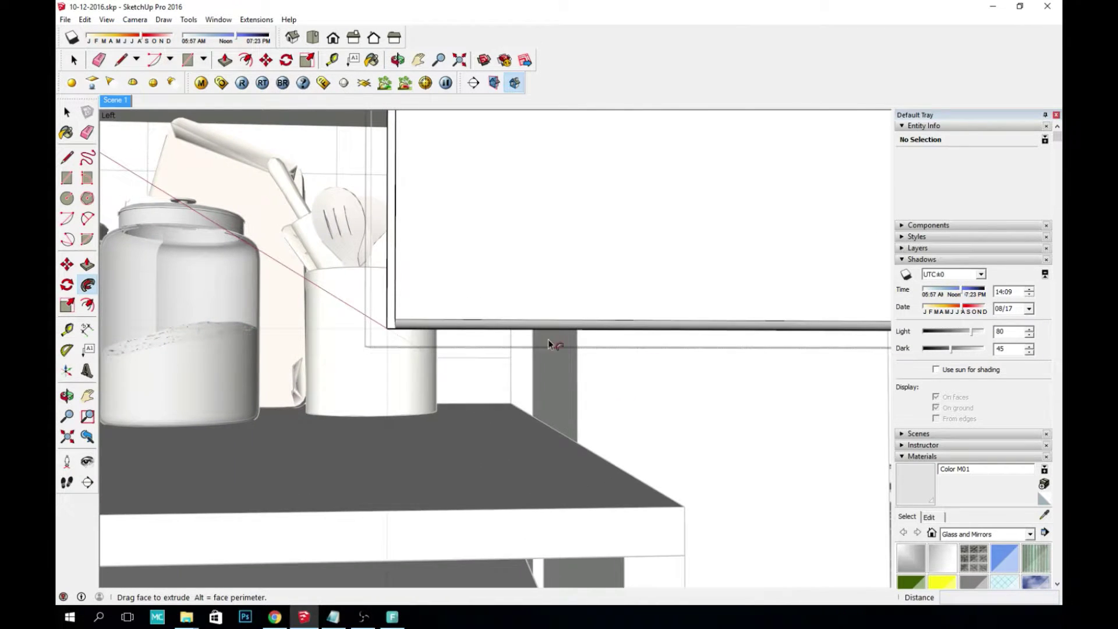
{"action": "left_click", "coordinate": [389, 319]}
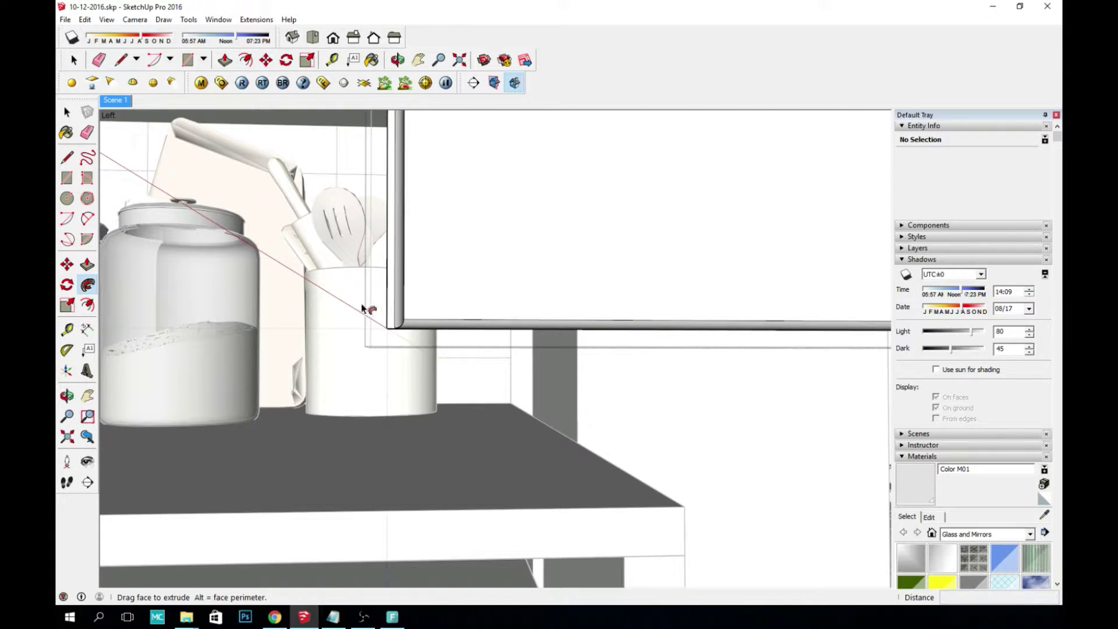
{"action": "key", "text": "ctrl+z"}
Step: Complete the rounded profile around the tile's border from its bottom edge
{"action": "middle_click_drag", "start_coordinate": [397, 323], "coordinate": [536, 386]}
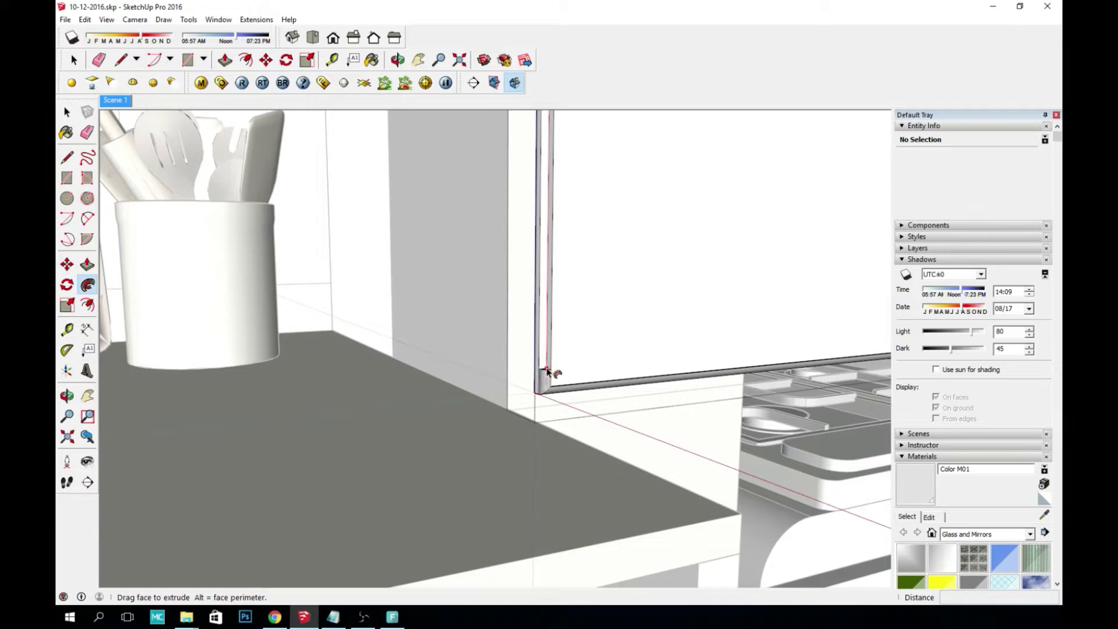
{"action": "middle_click_drag", "start_coordinate": [551, 280], "coordinate": [547, 587]}
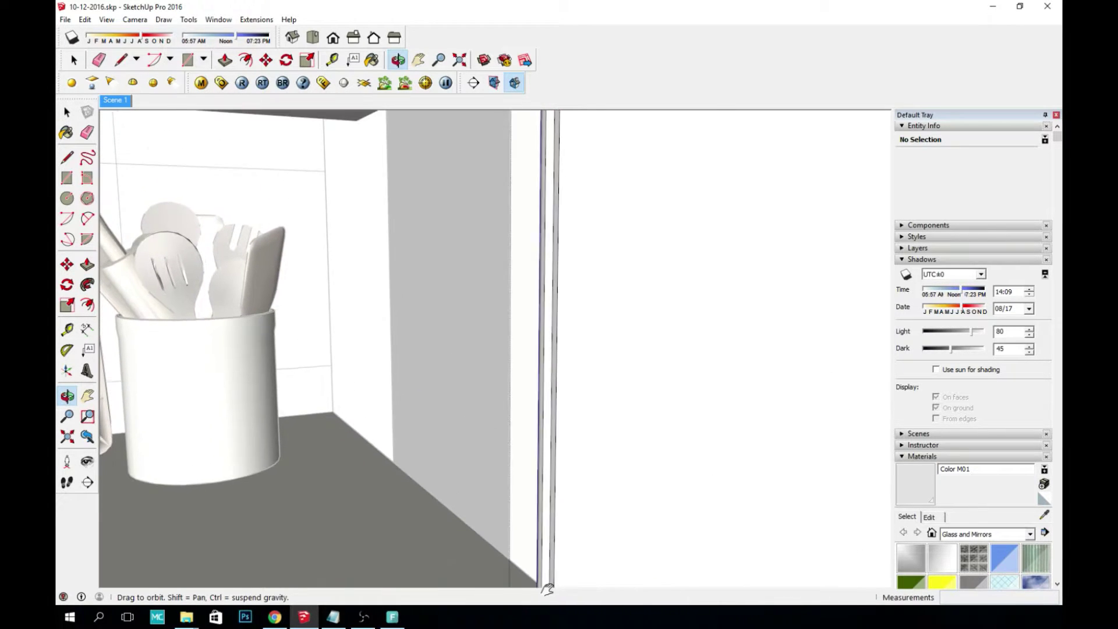
{"action": "middle_click_drag", "start_coordinate": [551, 227], "coordinate": [550, 527], "text": "shift"}
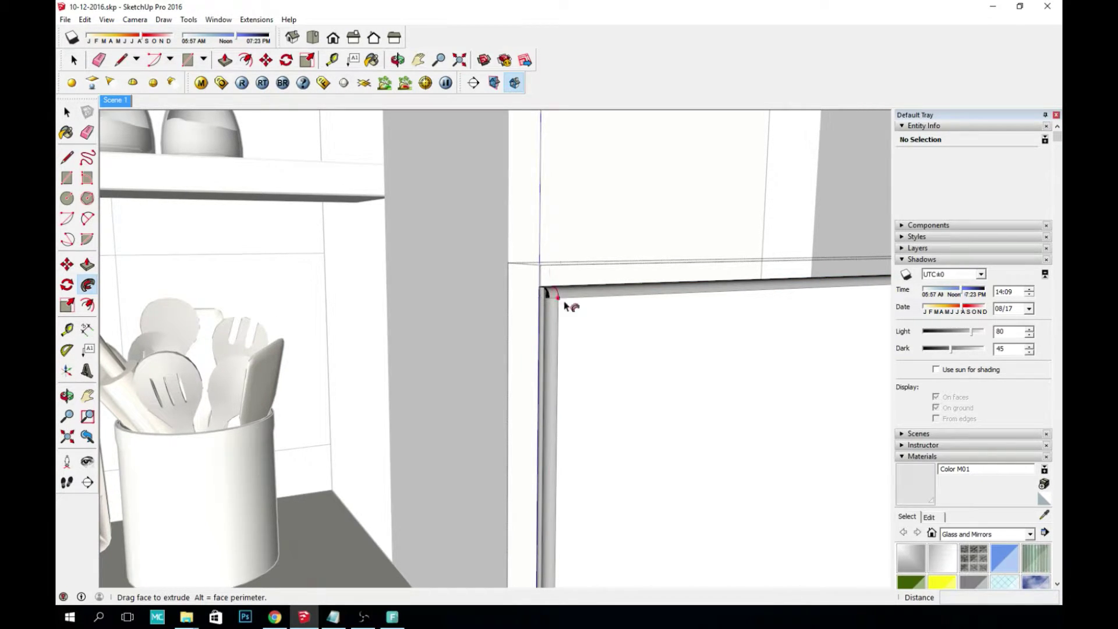
{"action": "middle_click_drag", "start_coordinate": [581, 312], "coordinate": [546, 269]}
{"action": "scroll", "coordinate": [544, 267], "scroll_direction": "down", "scroll_amount": 3}
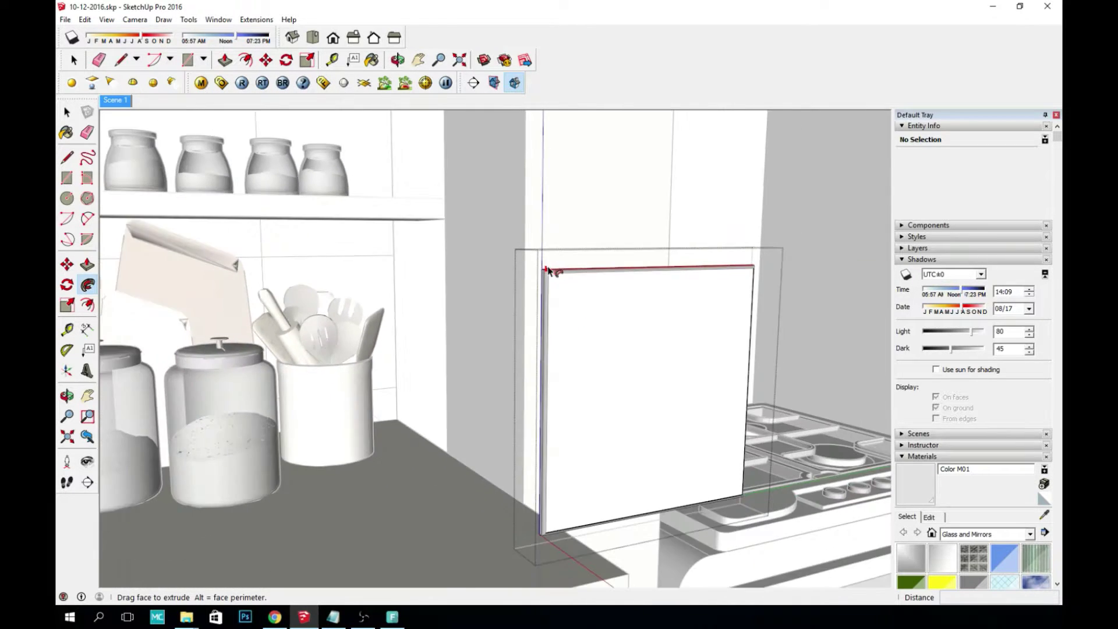
{"action": "scroll", "coordinate": [546, 267], "scroll_direction": "up", "scroll_amount": 6}
{"action": "scroll", "coordinate": [560, 423], "scroll_direction": "down", "scroll_amount": 1}
{"action": "middle_click_drag", "start_coordinate": [560, 424], "coordinate": [569, 512]}
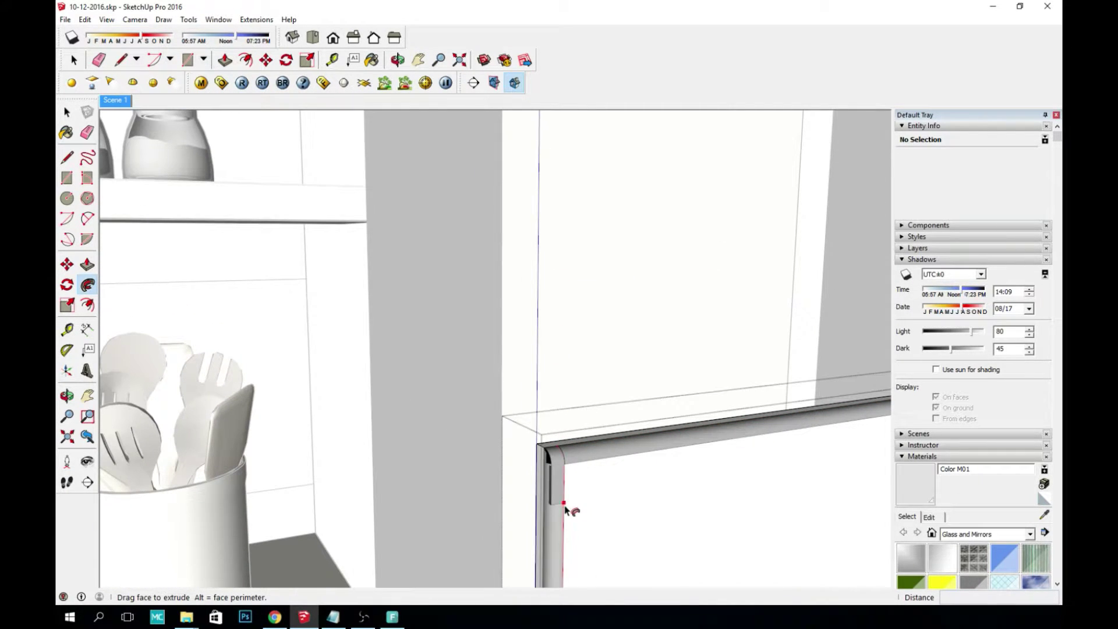
{"action": "left_click", "coordinate": [563, 470]}
{"action": "middle_click_drag", "start_coordinate": [629, 489], "coordinate": [604, 382]}
Step: Collapse the Entity Info and Shadows panels in the Default Tray
{"action": "key", "text": "space"}
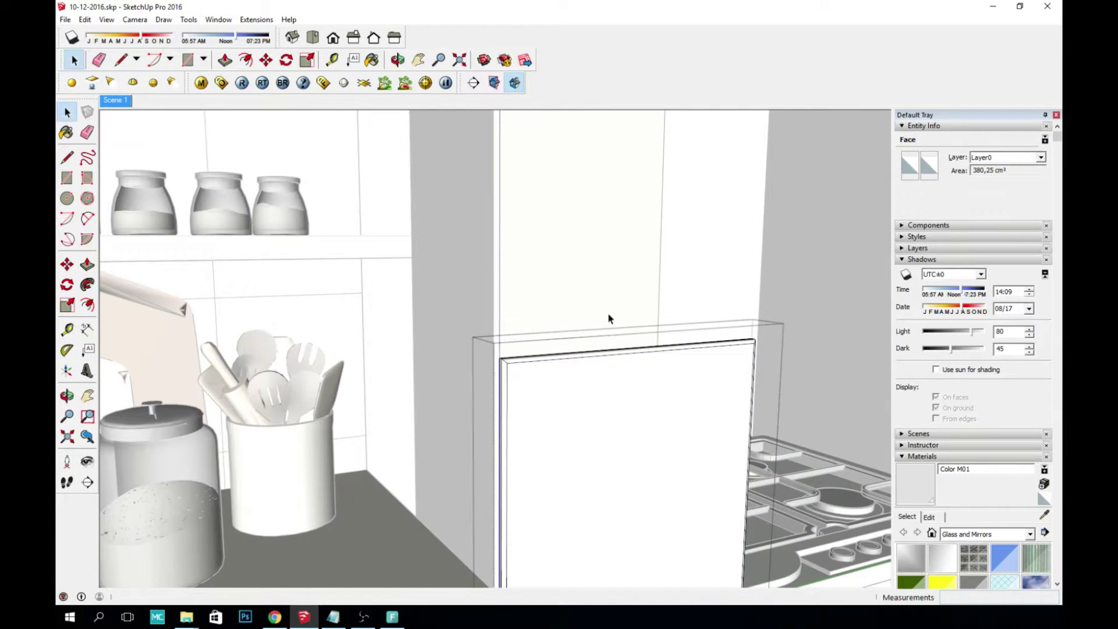
{"action": "middle_click_drag", "start_coordinate": [606, 312], "coordinate": [578, 266]}
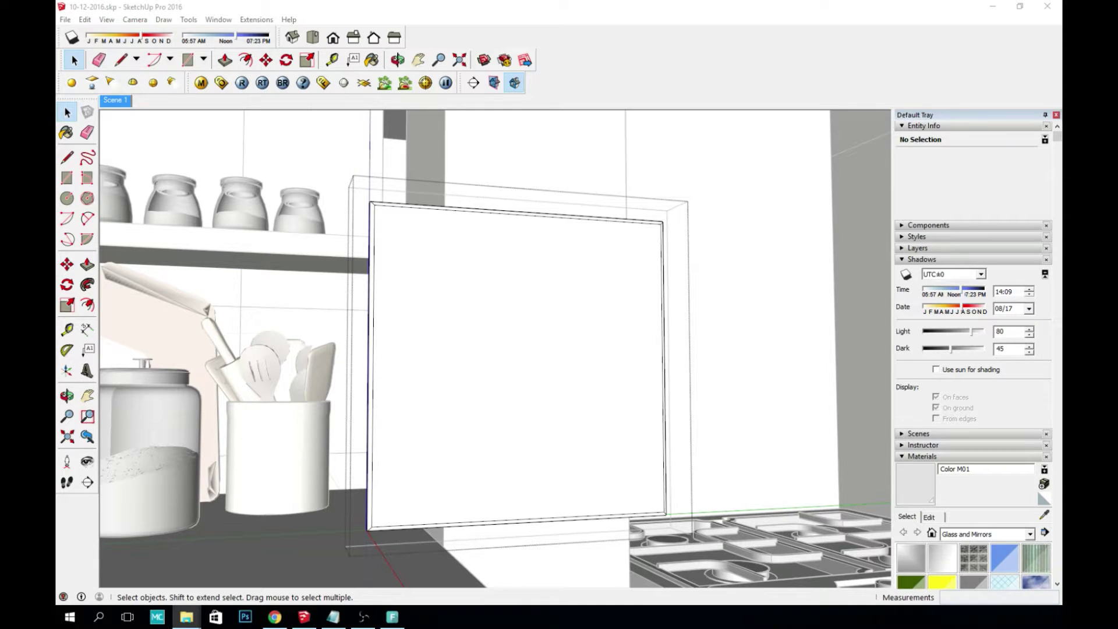
{"action": "left_click", "coordinate": [757, 315]}
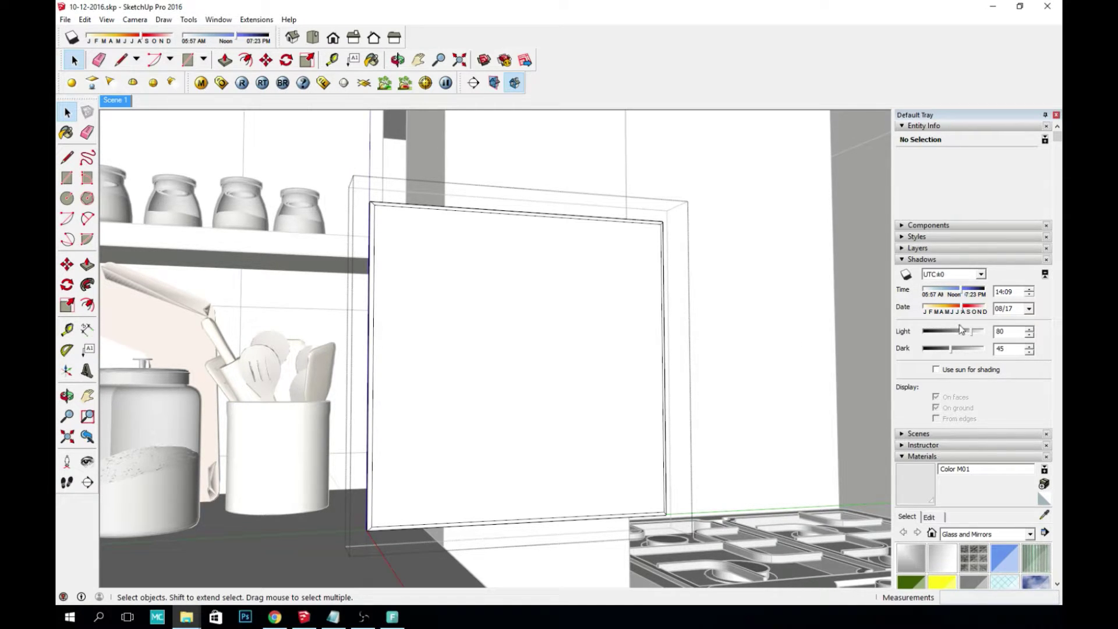
{"action": "left_click", "coordinate": [926, 126]}
{"action": "left_click", "coordinate": [911, 173]}
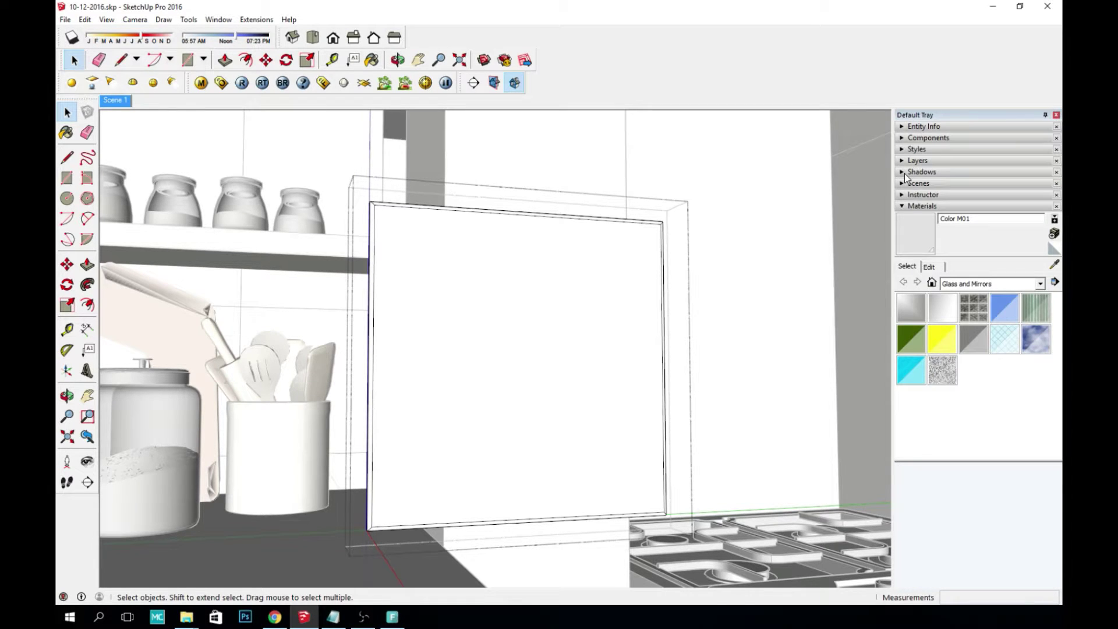
Step: Expand the Materials panel and bring up the Create Material dialog
{"action": "left_click", "coordinate": [918, 208]}
{"action": "left_click", "coordinate": [919, 207]}
{"action": "left_click", "coordinate": [937, 270]}
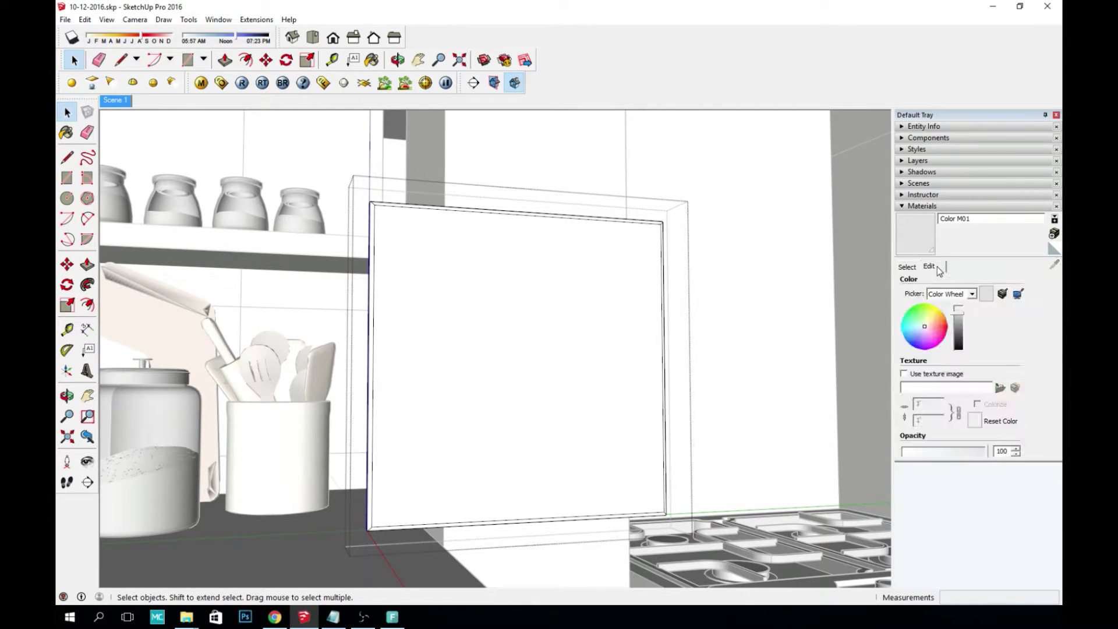
{"action": "left_click", "coordinate": [911, 268]}
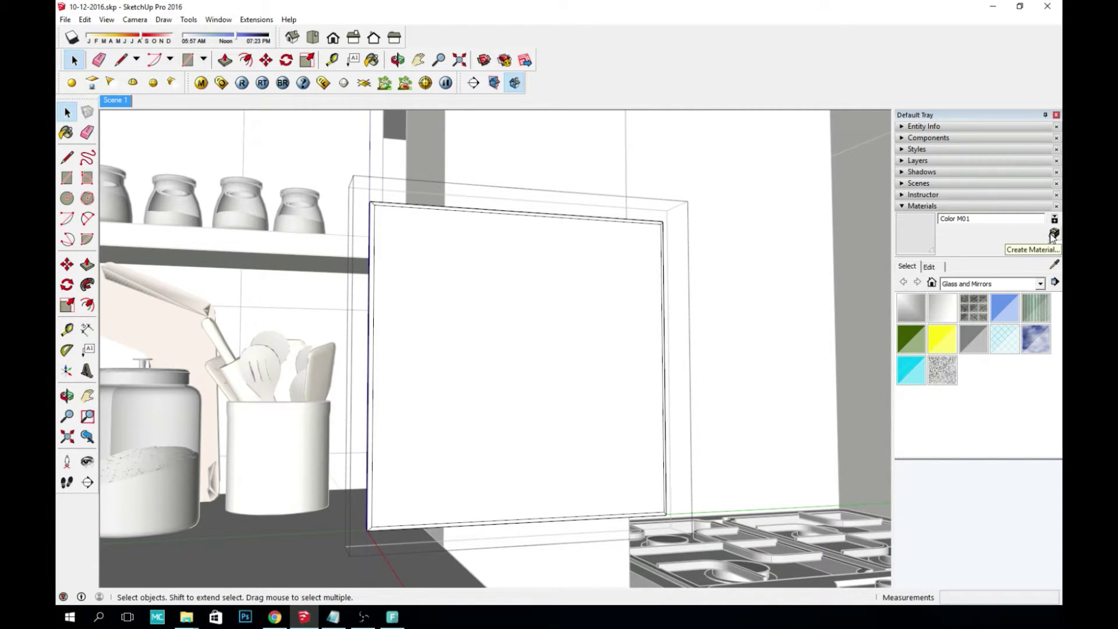
{"action": "left_click", "coordinate": [1052, 235]}
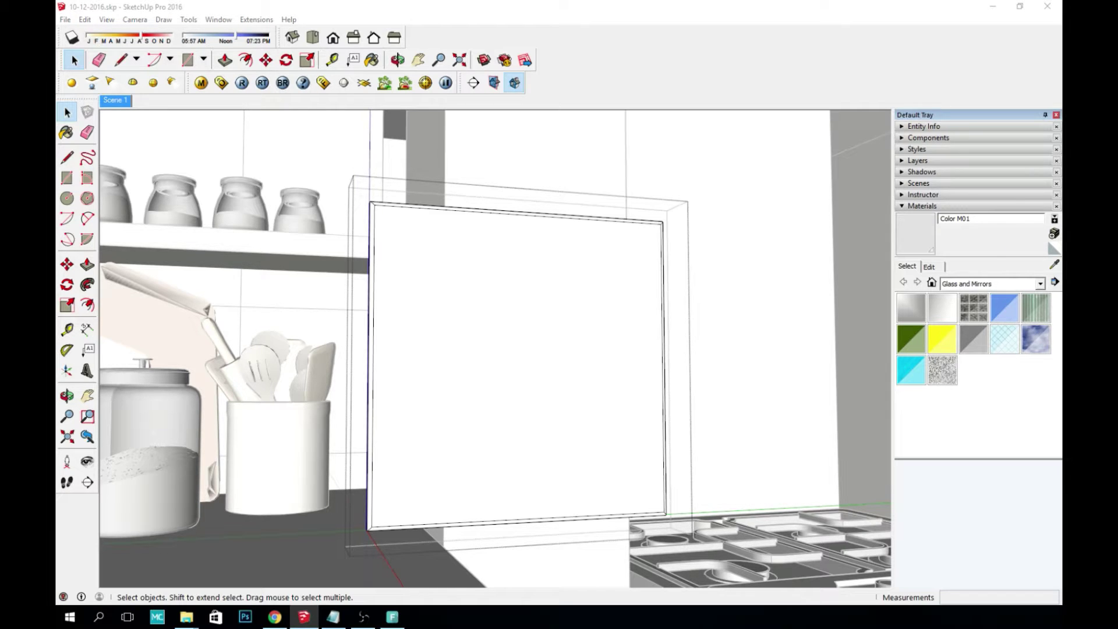
{"action": "left_click_drag", "start_coordinate": [710, 140], "coordinate": [748, 163]}
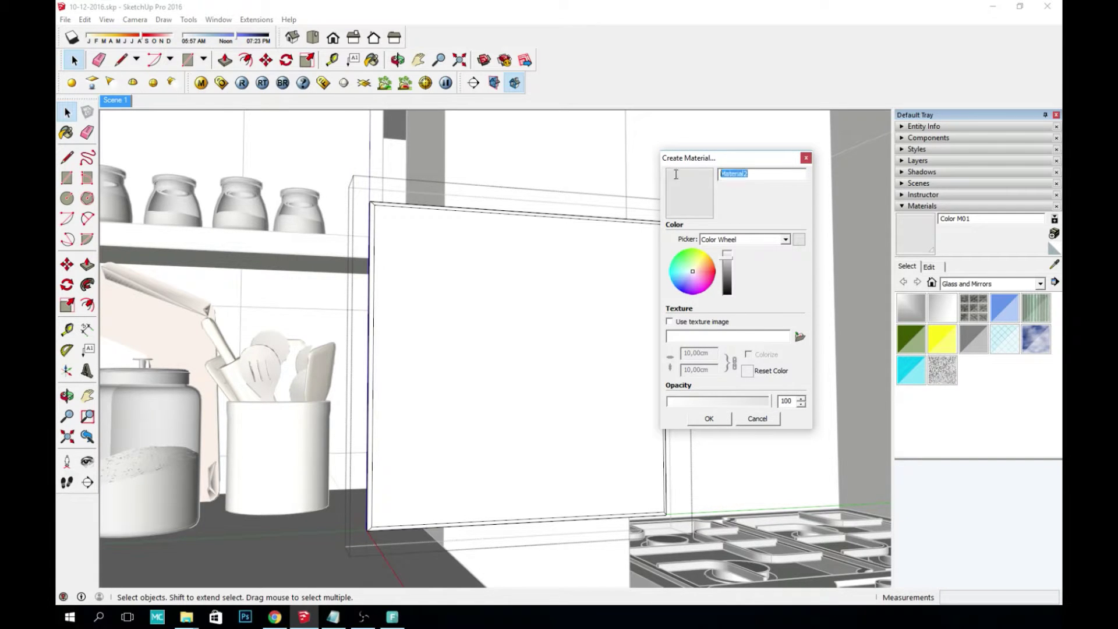
Step: Name the material 'revival margres' with the carreau_style image from texturas ceramicas as texture
{"action": "type", "text": "reviaval margres"}
{"action": "left_click", "coordinate": [671, 322]}
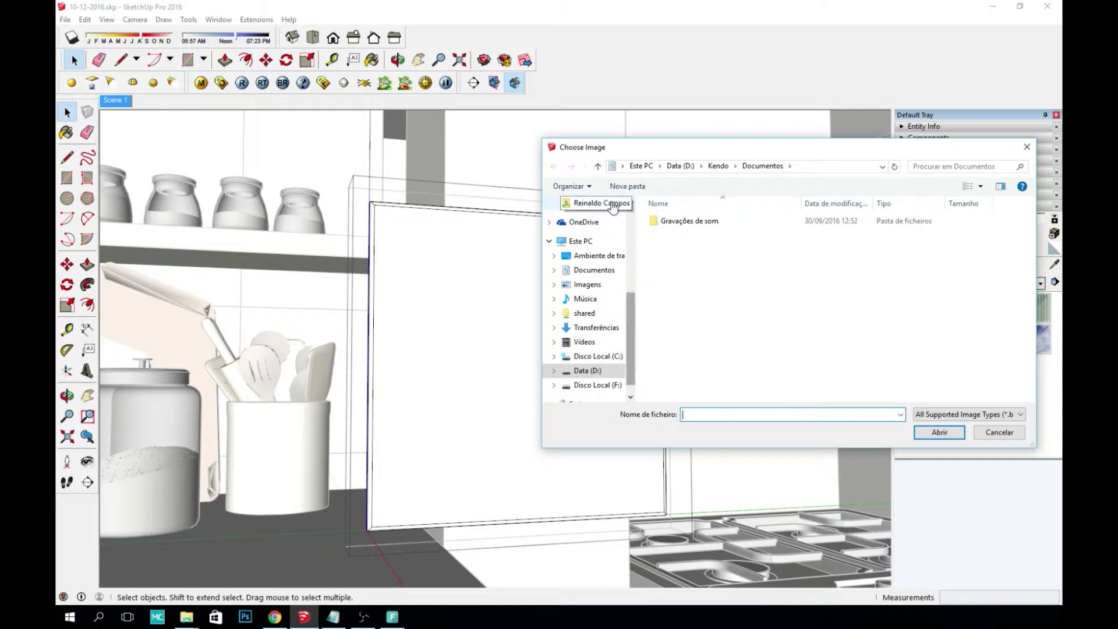
{"action": "left_click", "coordinate": [593, 203]}
{"action": "double_click", "coordinate": [841, 237]}
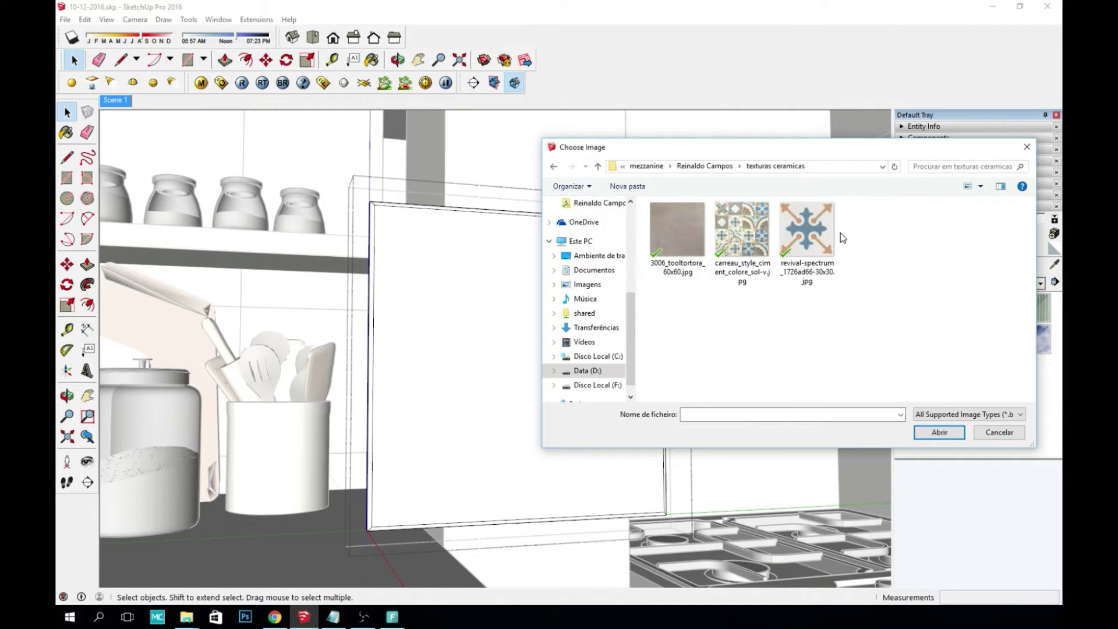
{"action": "left_click", "coordinate": [745, 219]}
{"action": "left_click", "coordinate": [937, 431]}
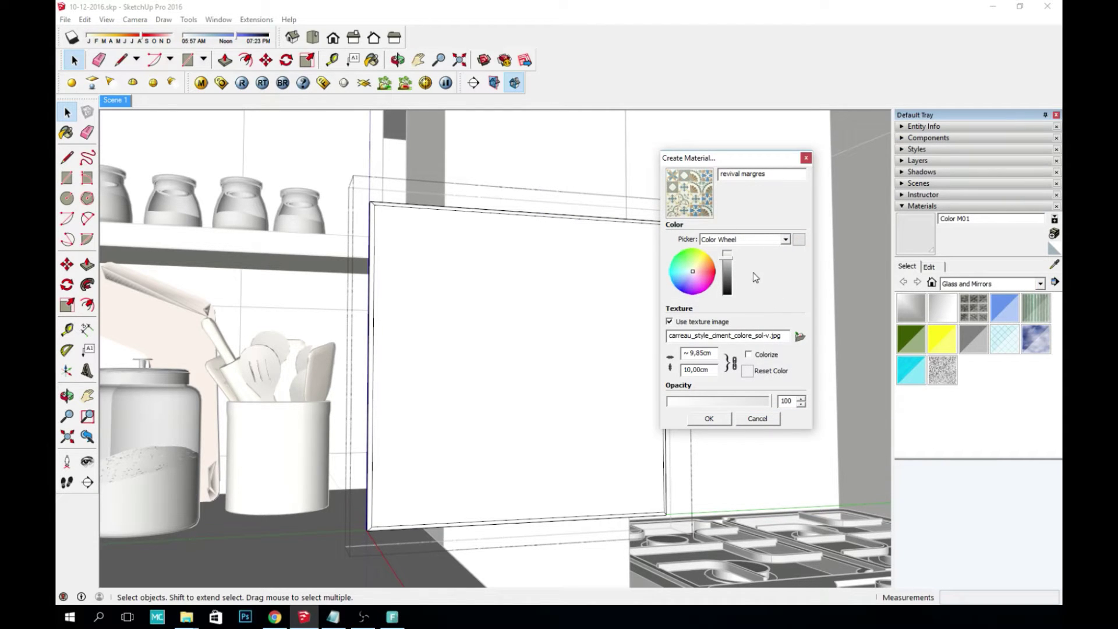
{"action": "left_click", "coordinate": [711, 418]}
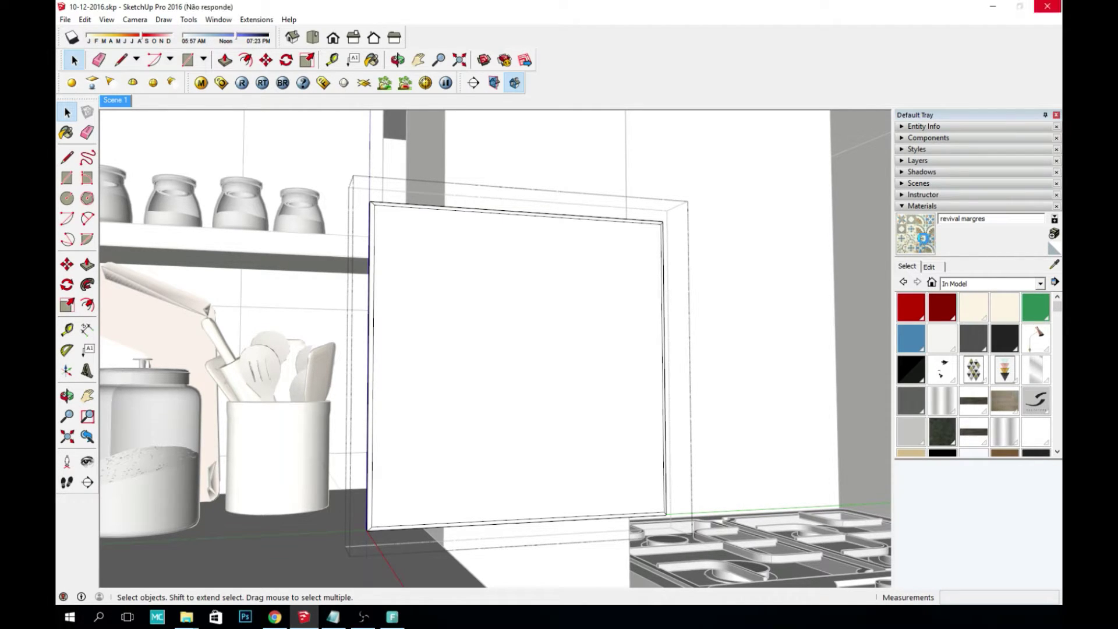
Step: Paint the tile's front face and its left, top, right and front edge faces with revival margres
{"action": "left_click", "coordinate": [921, 236]}
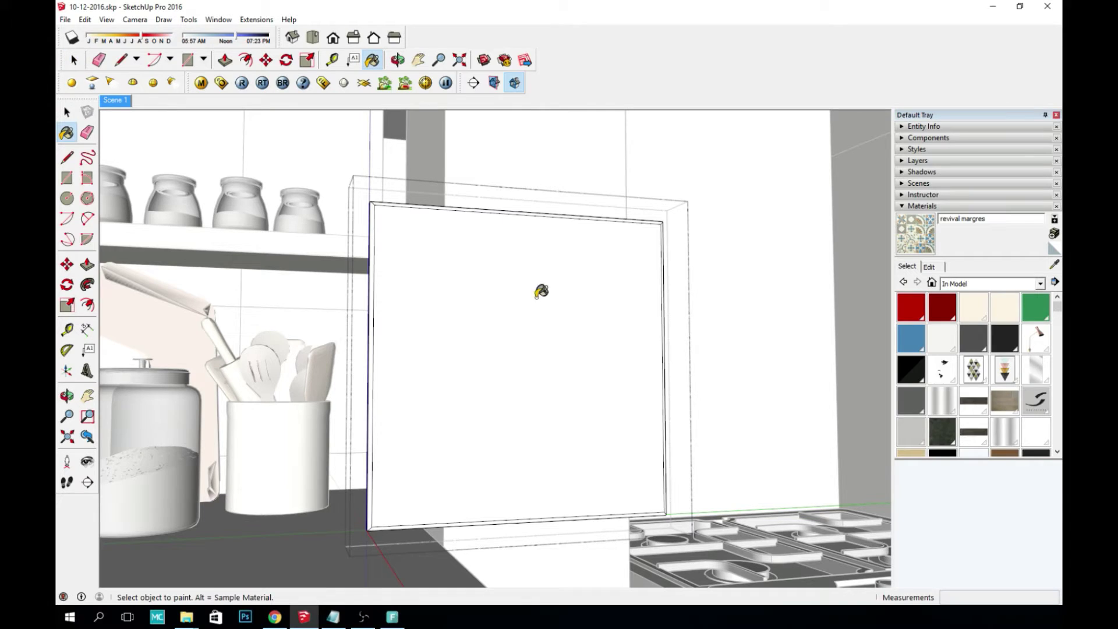
{"action": "left_click", "coordinate": [527, 297]}
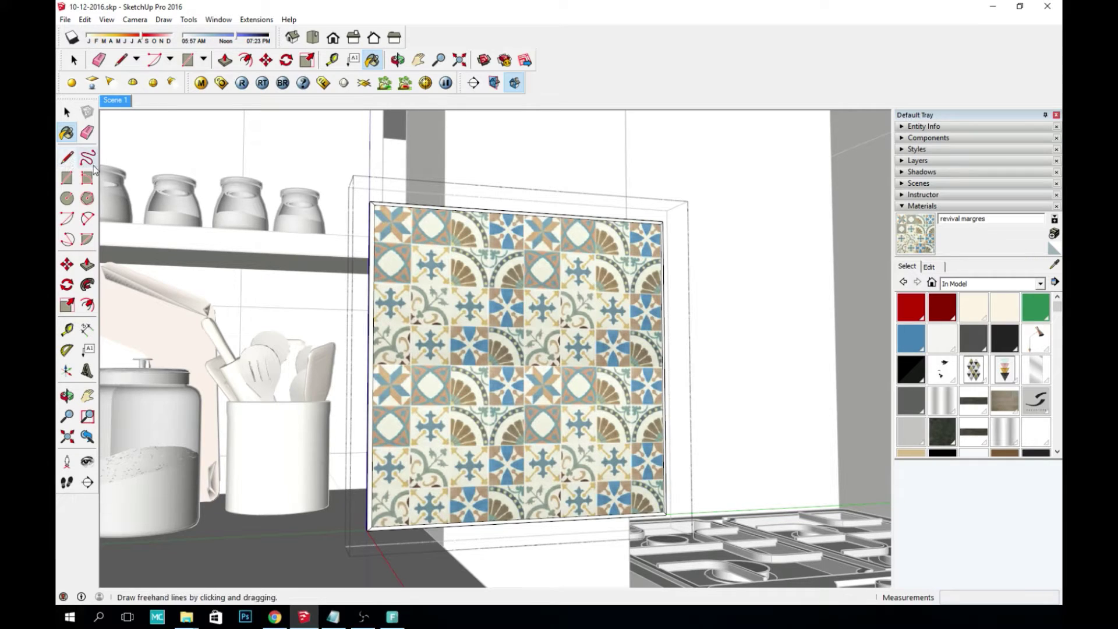
{"action": "left_click", "coordinate": [372, 213]}
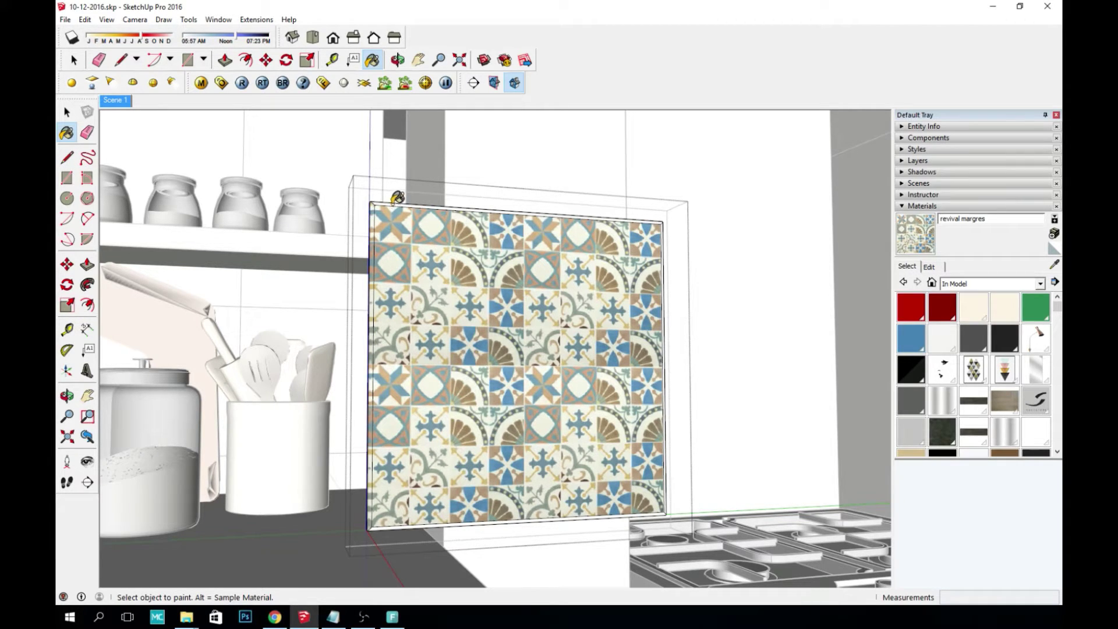
{"action": "left_click", "coordinate": [394, 200]}
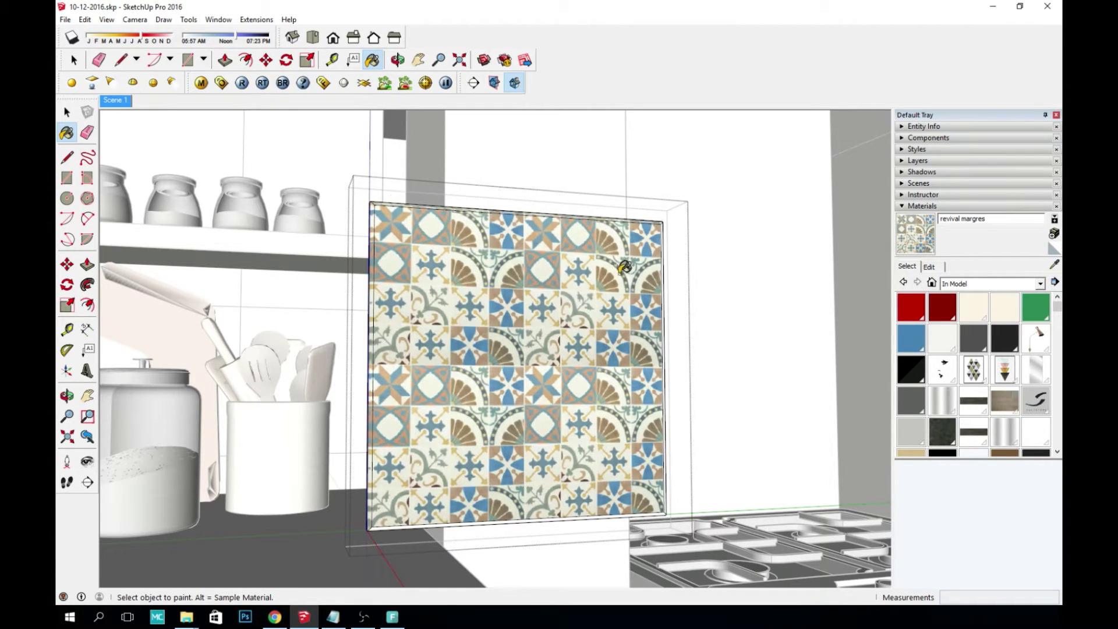
{"action": "mouse_move", "coordinate": [622, 272]}
{"action": "middle_mouse_down"}
{"action": "mouse_move", "coordinate": [489, 283]}
{"action": "mouse_move", "coordinate": [552, 167]}
{"action": "mouse_move", "coordinate": [527, 333]}
{"action": "middle_mouse_up"}
{"action": "left_click", "coordinate": [494, 277]}
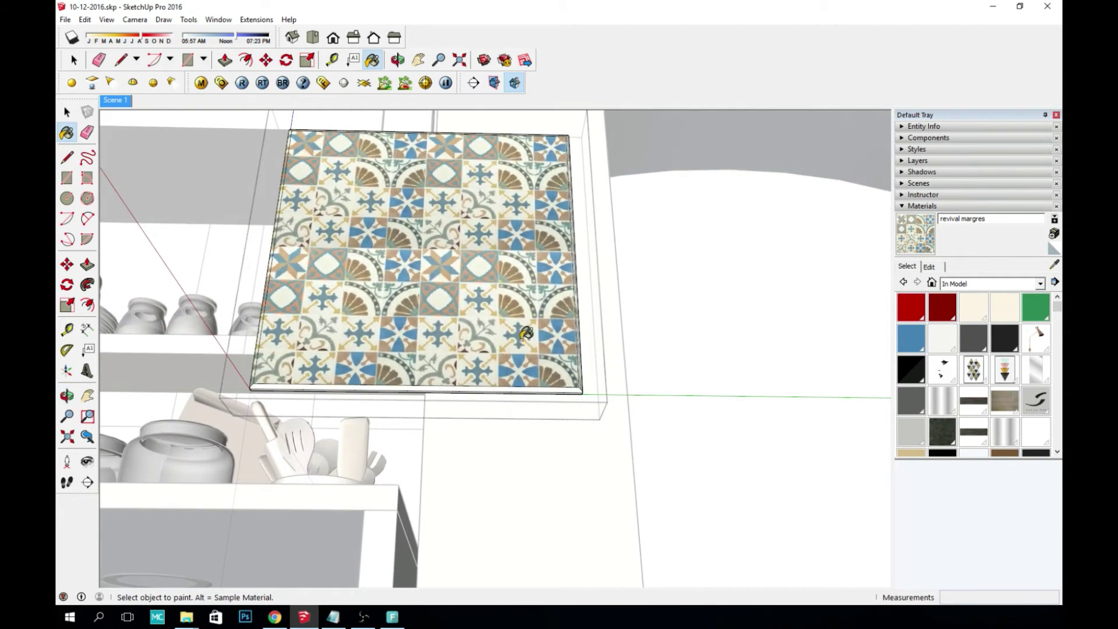
{"action": "left_click", "coordinate": [512, 386]}
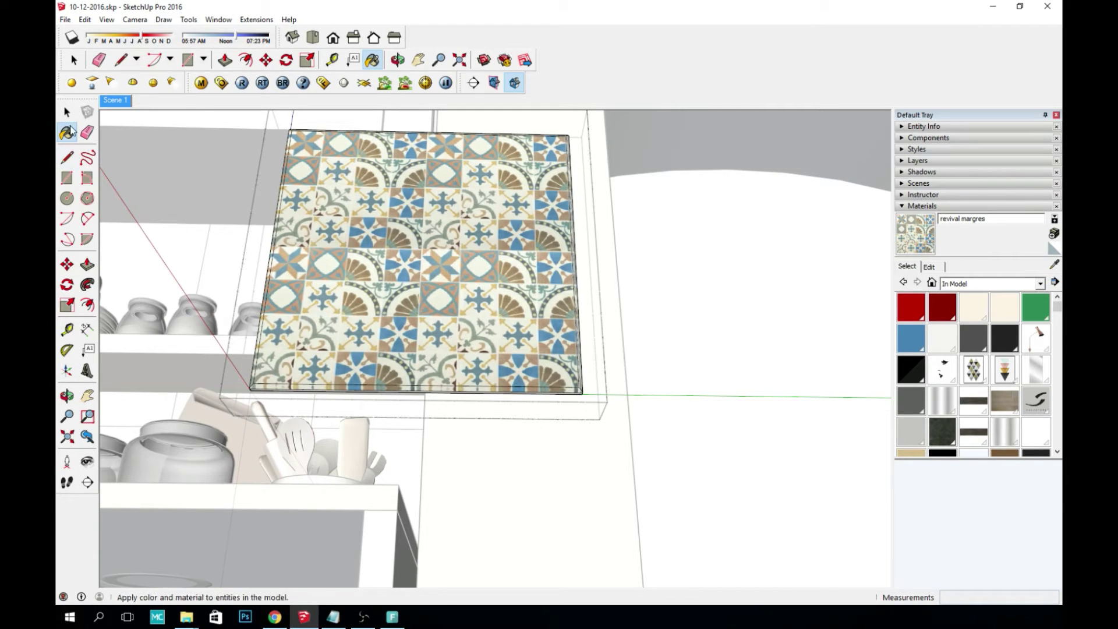
{"action": "key", "text": "space"}
{"action": "key", "text": "o"}
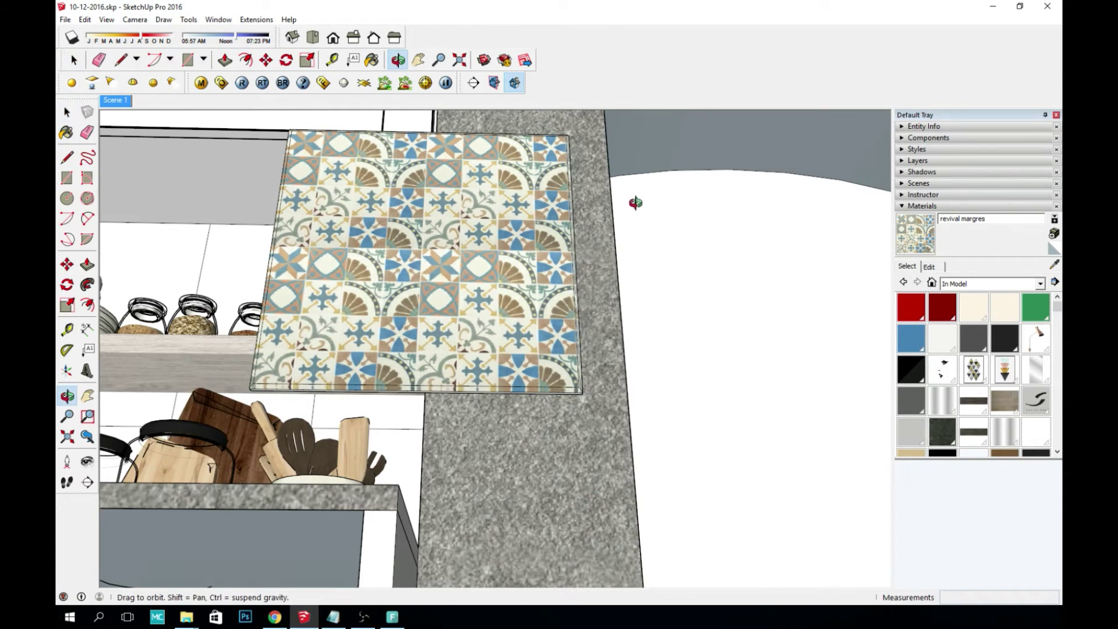
{"action": "left_click_drag", "start_coordinate": [635, 202], "coordinate": [722, 233]}
{"action": "key", "text": "space"}
Step: Uncheck Edges under View > Edge Style and orbit to check the outline-free tile
{"action": "left_click", "coordinate": [107, 19]}
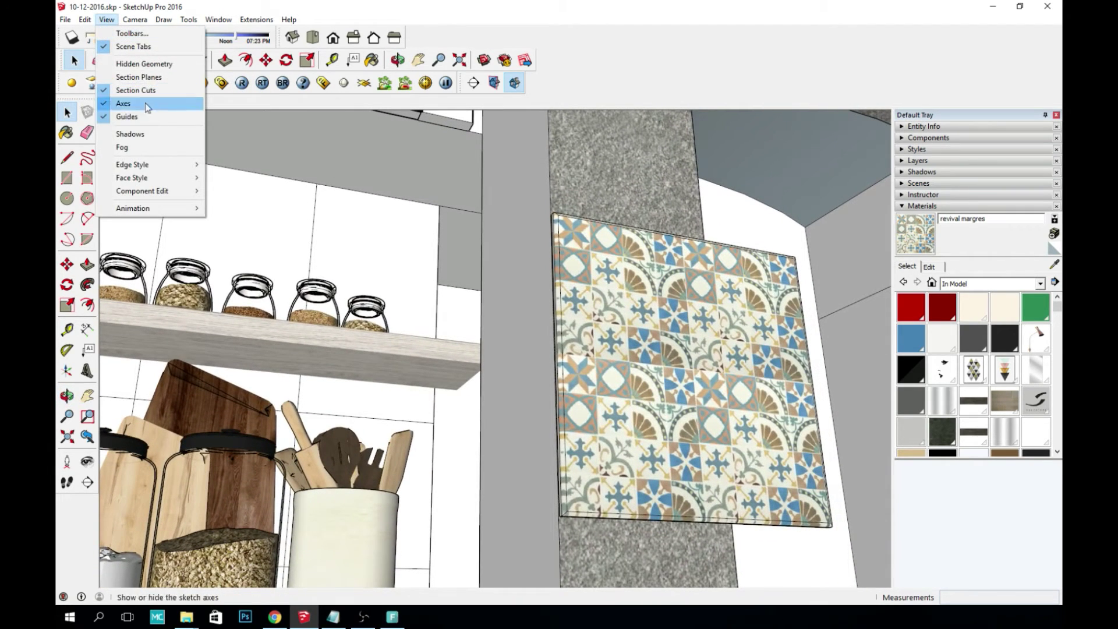
{"action": "mouse_move", "coordinate": [178, 165]}
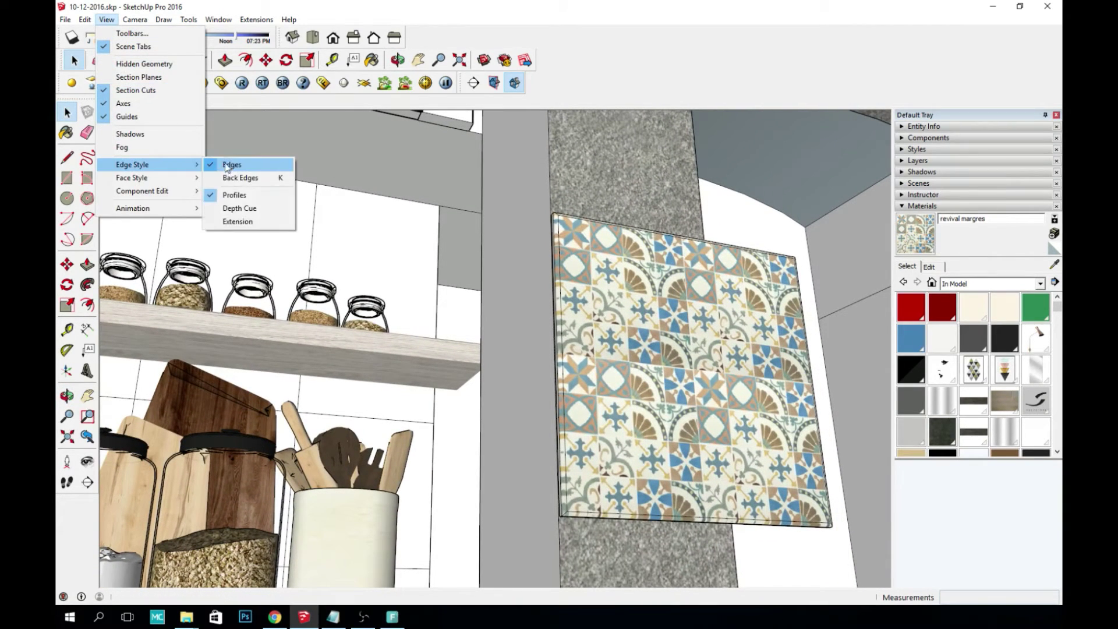
{"action": "left_click", "coordinate": [234, 165]}
{"action": "middle_click_drag", "start_coordinate": [416, 201], "coordinate": [377, 195]}
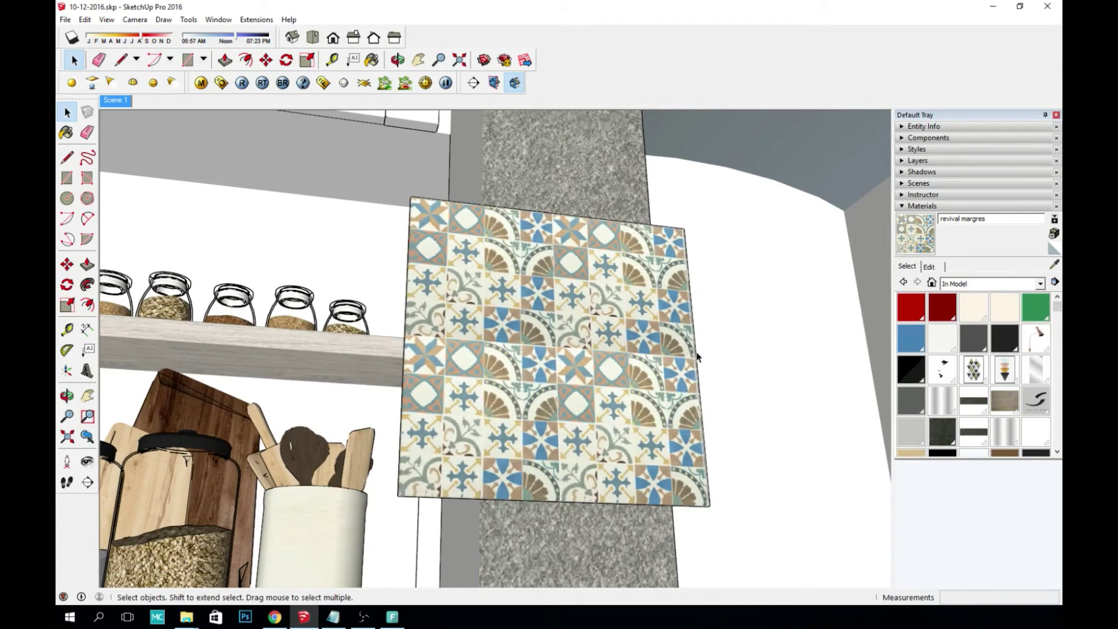
{"action": "key", "text": "alt+Tab"}
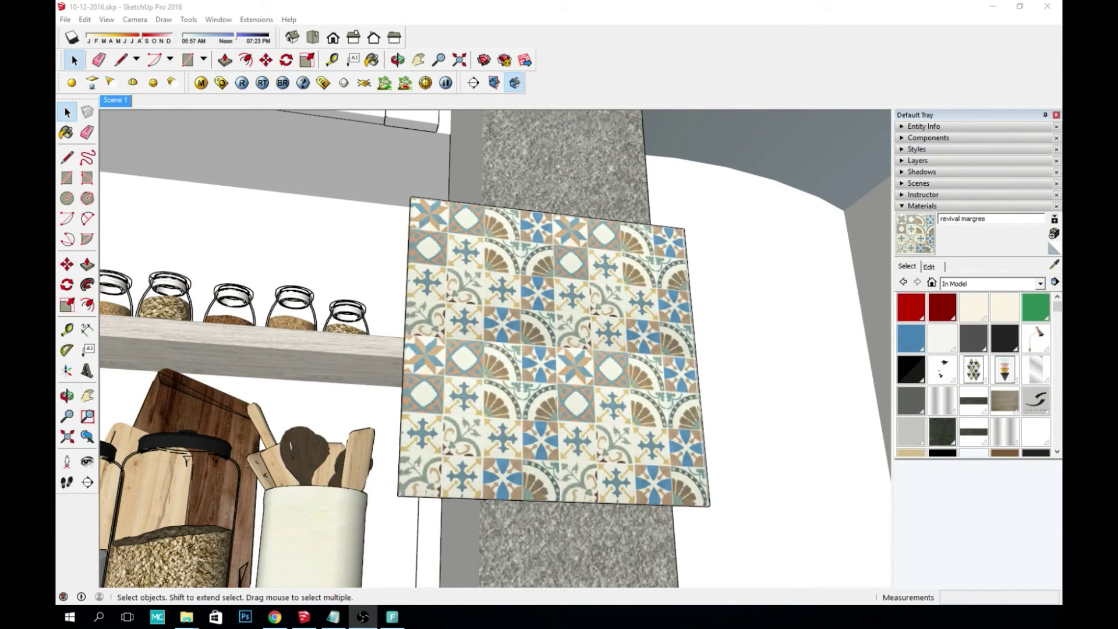